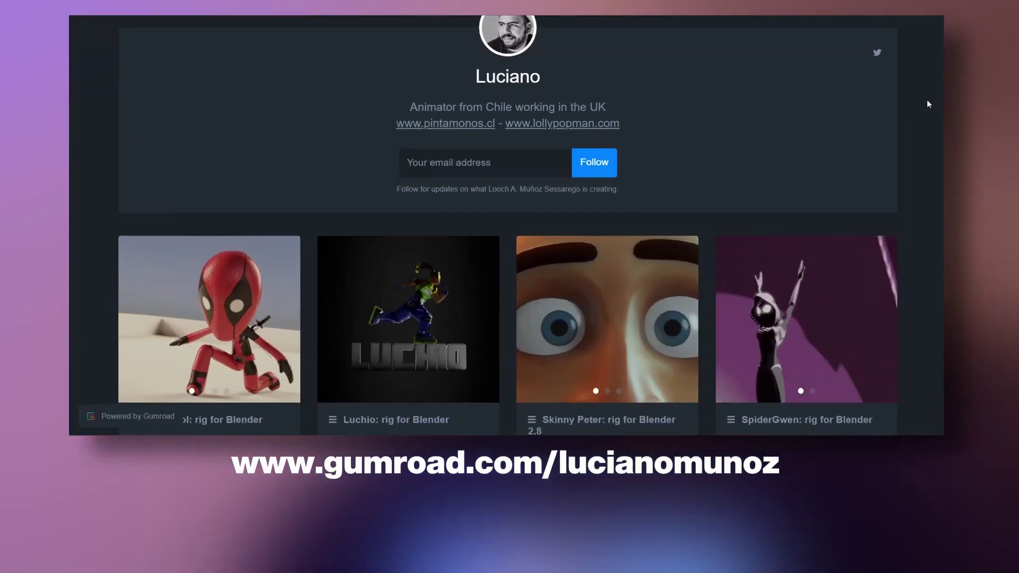
Browse the Blender character rigs listed on the Gumroad creator page.
scroll(927, 100, "up", 1)
scroll(926, 101, "down", 5)
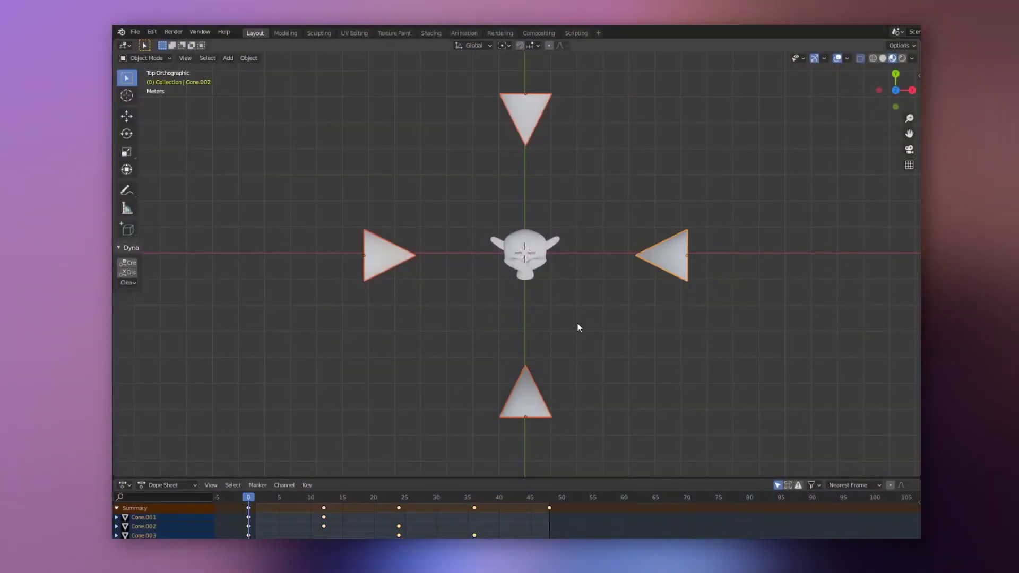
Play the cones' rotation animation in the top view and return to frame 0.
left_click(660, 255)
key("space")
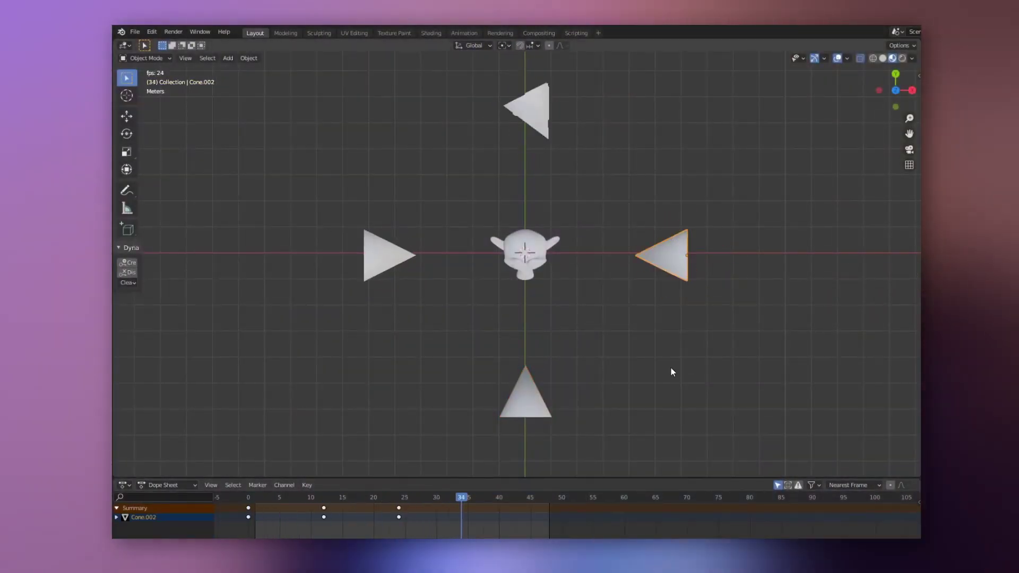
left_click_drag(252, 503, 248, 500)
Dynamically parent the monkey head to the left-hand cone at frame 0 and to the right-hand cone at frame 12.
left_click_drag(373, 245, 374, 262)
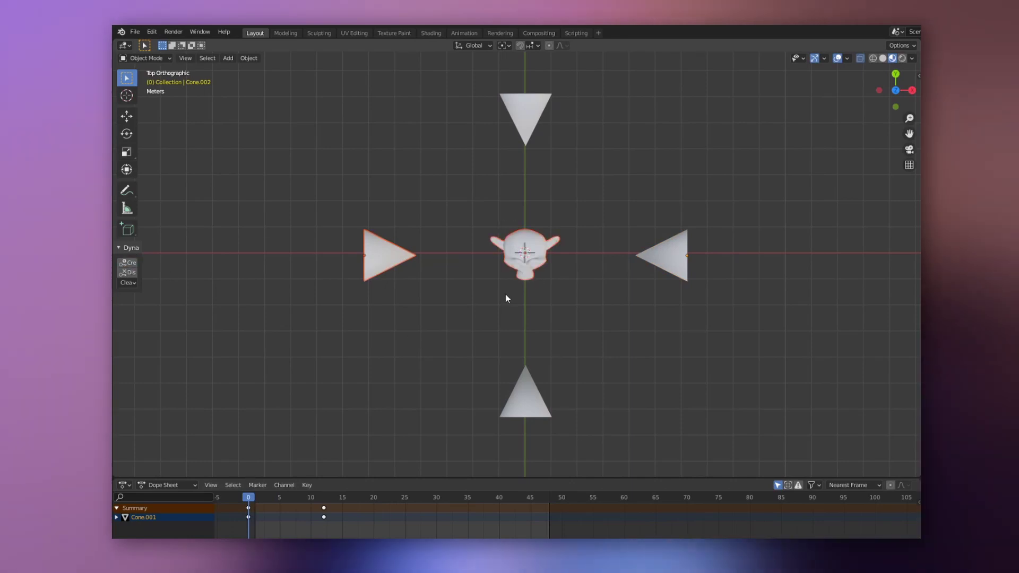
left_click(528, 235)
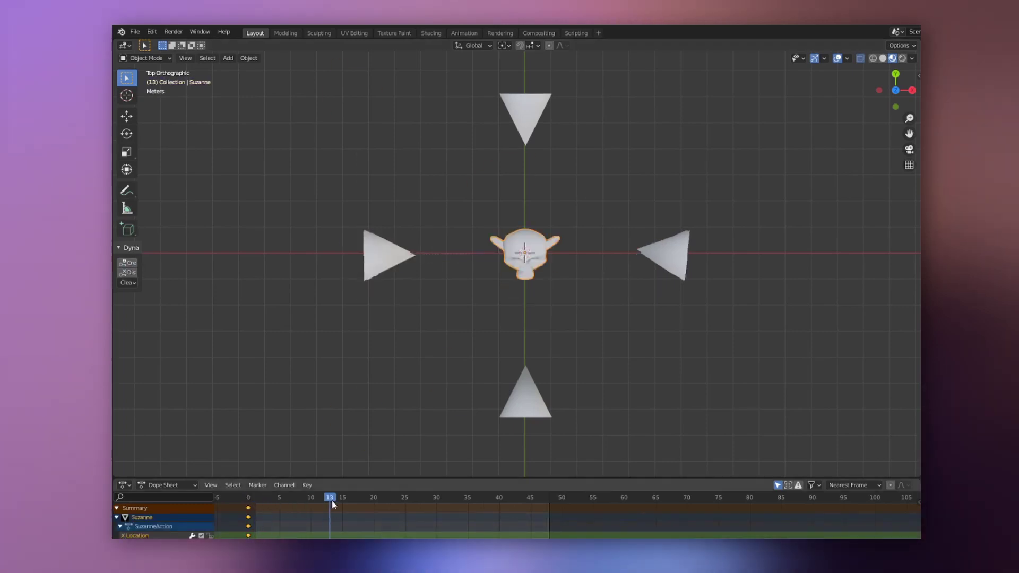
left_click_drag(332, 501, 291, 500)
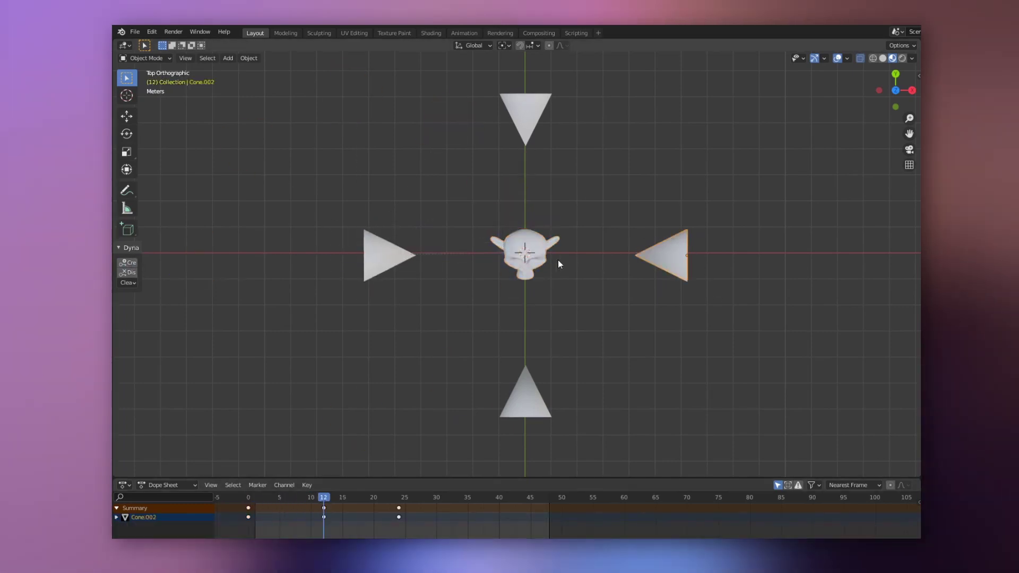
left_click(129, 263)
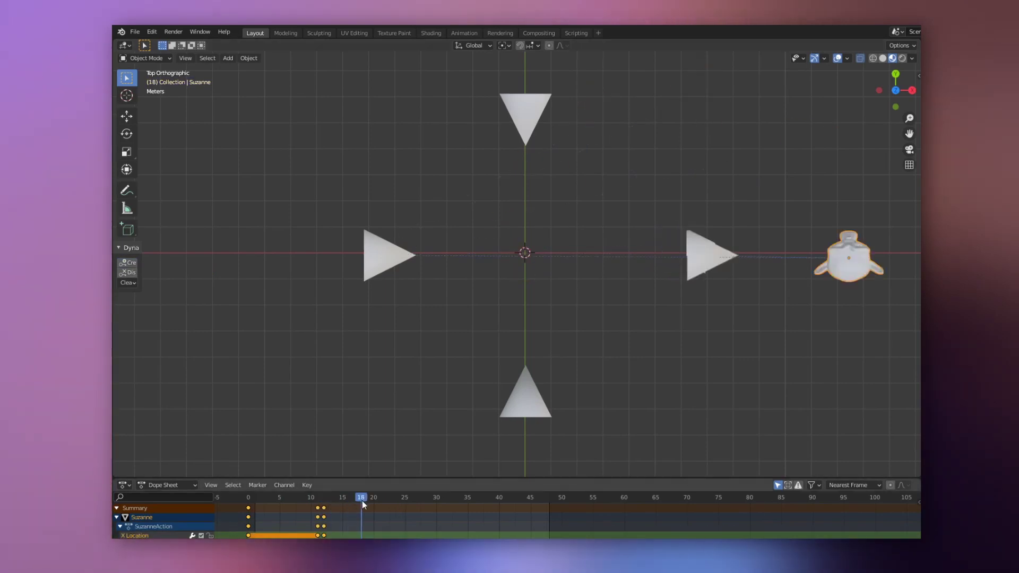
Dynamically parent the monkey head to the upper cone at frame 24 and to the lower cone at frame 36.
left_click_drag(362, 500, 399, 503)
left_click(526, 125)
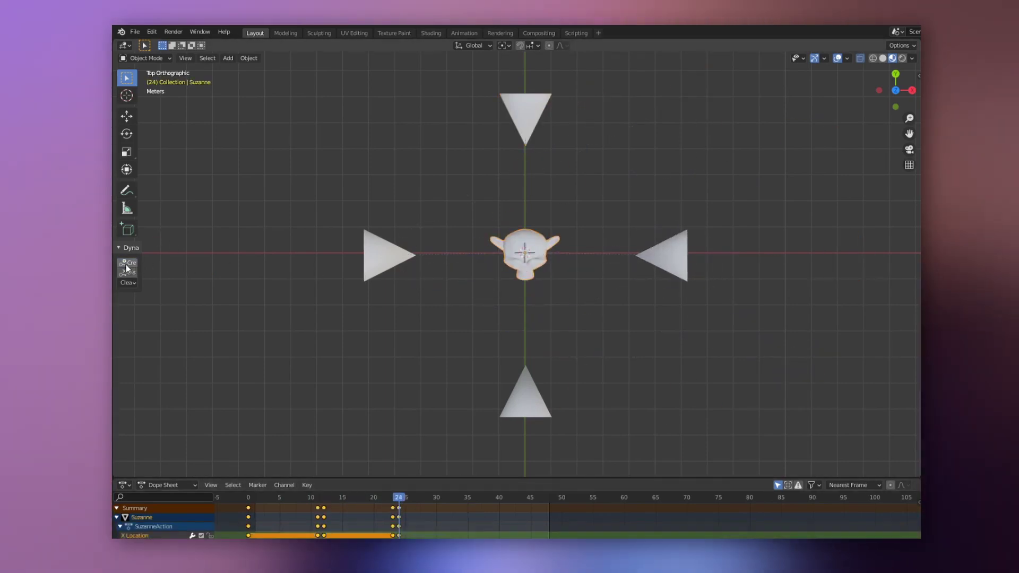
left_click_drag(407, 498, 456, 498)
left_click(532, 393)
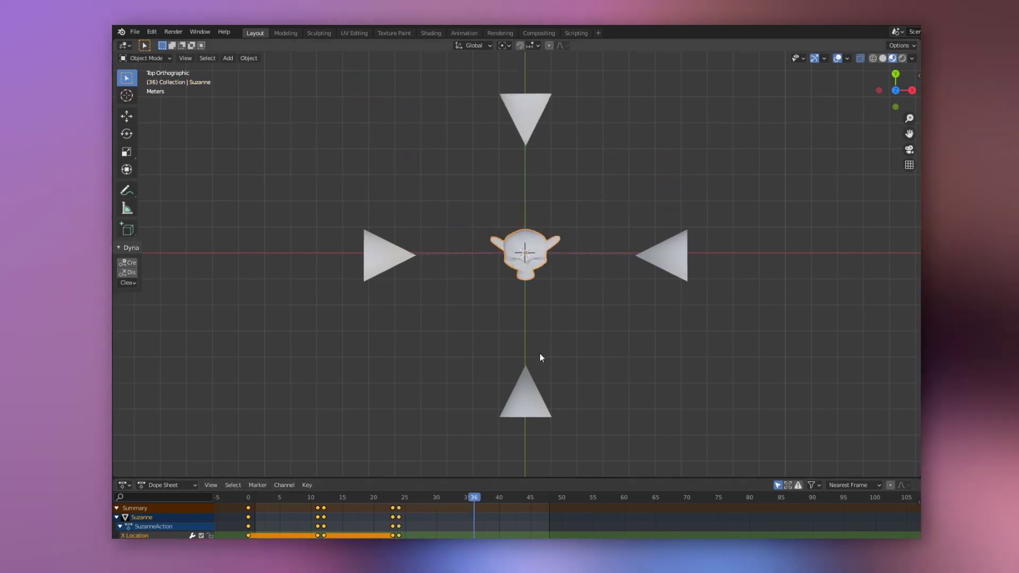
left_click(131, 262)
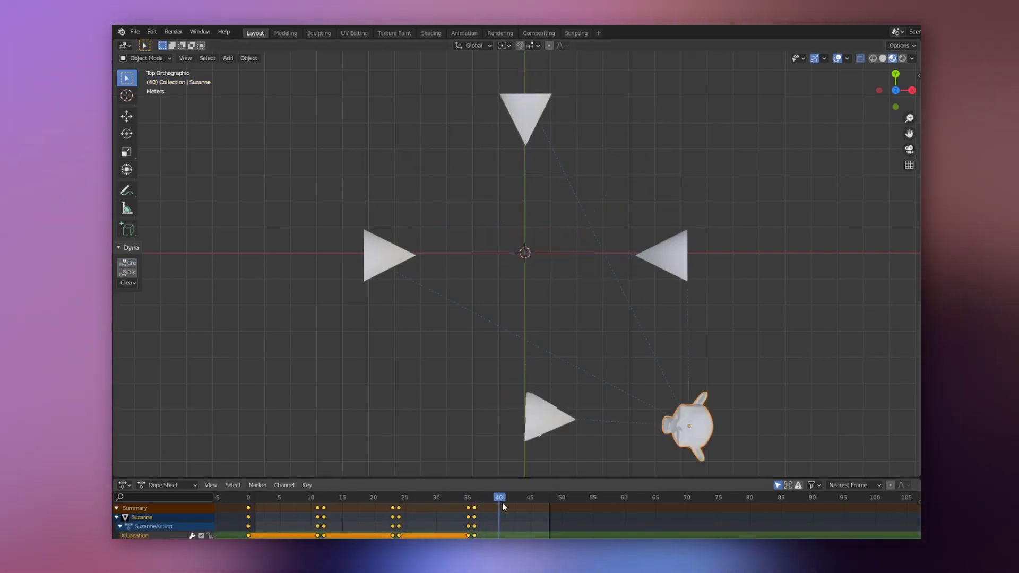
Create another dynamic parent for the monkey head at frame 48, play the animation and go back to frame 12.
left_click_drag(544, 510, 548, 514)
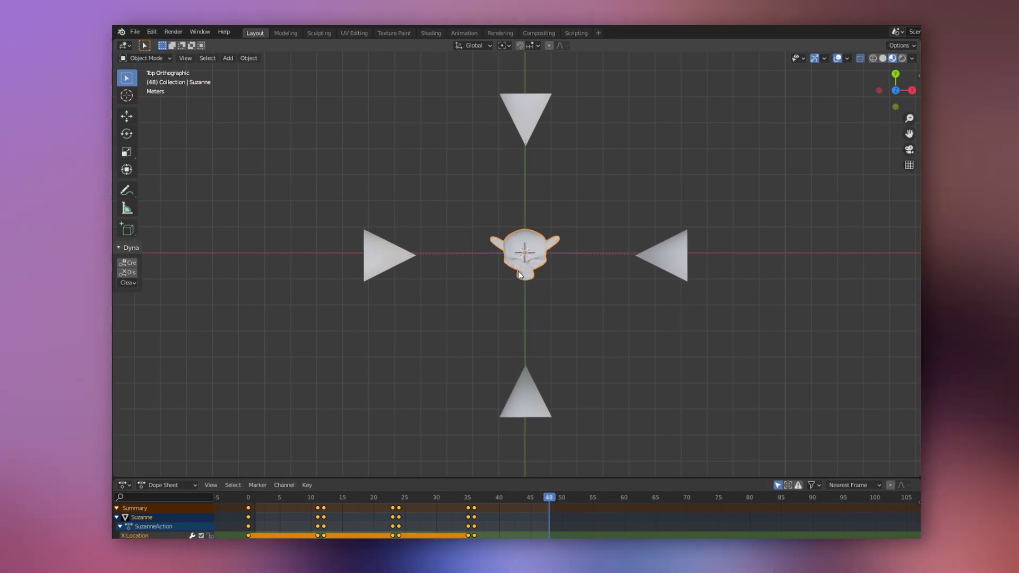
key("space")
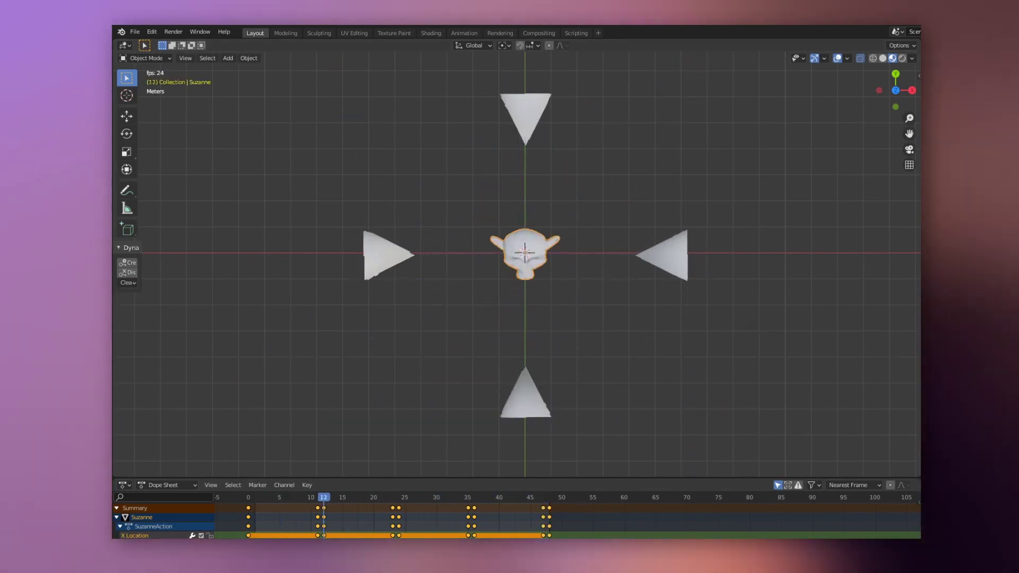
left_click_drag(369, 495, 324, 502)
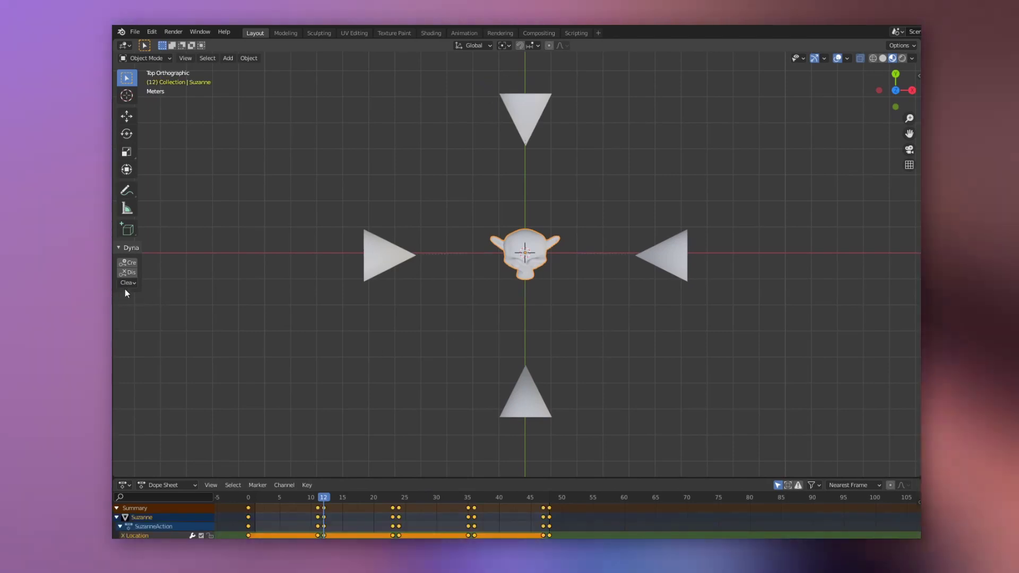
Bake and clear the monkey head's dynamic parent constraints, and play back the baked motion.
left_click(128, 282)
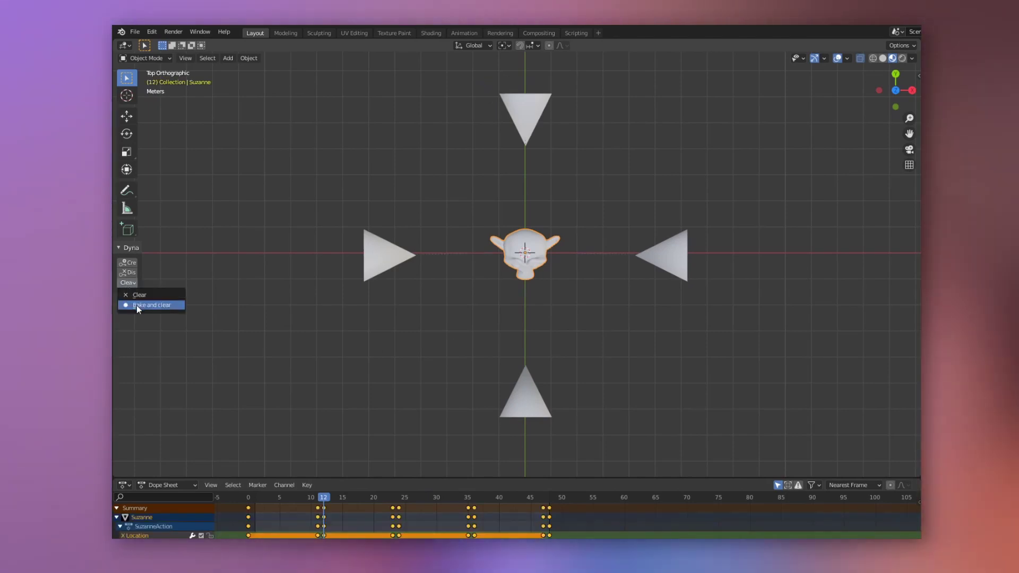
left_click(136, 302)
key("space")
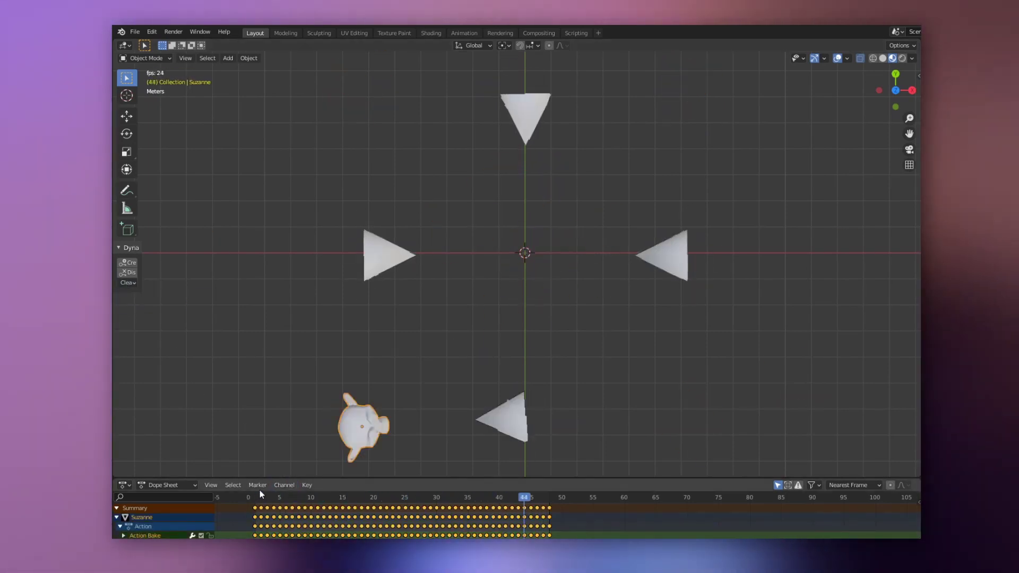
key("space")
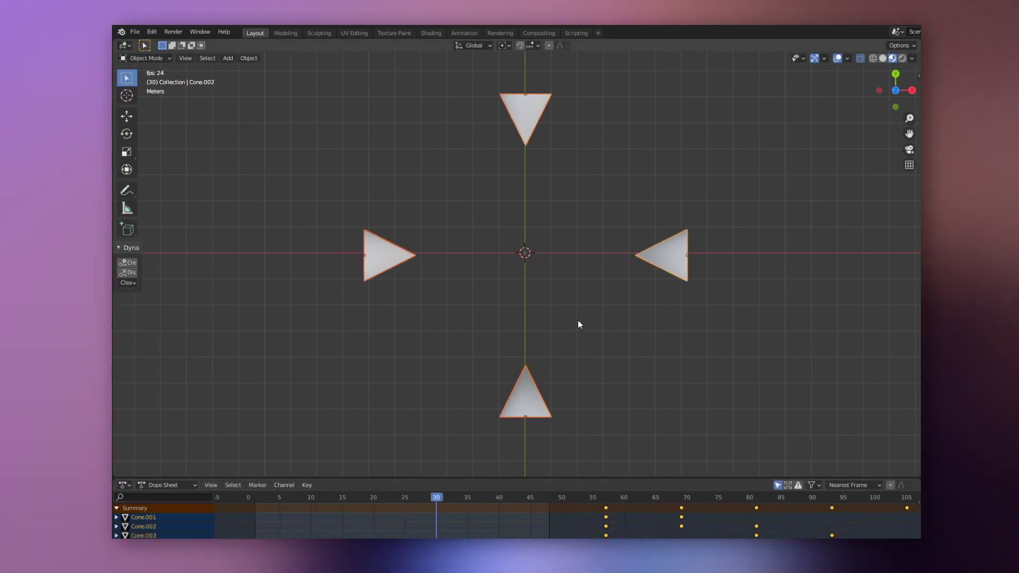
key("space")
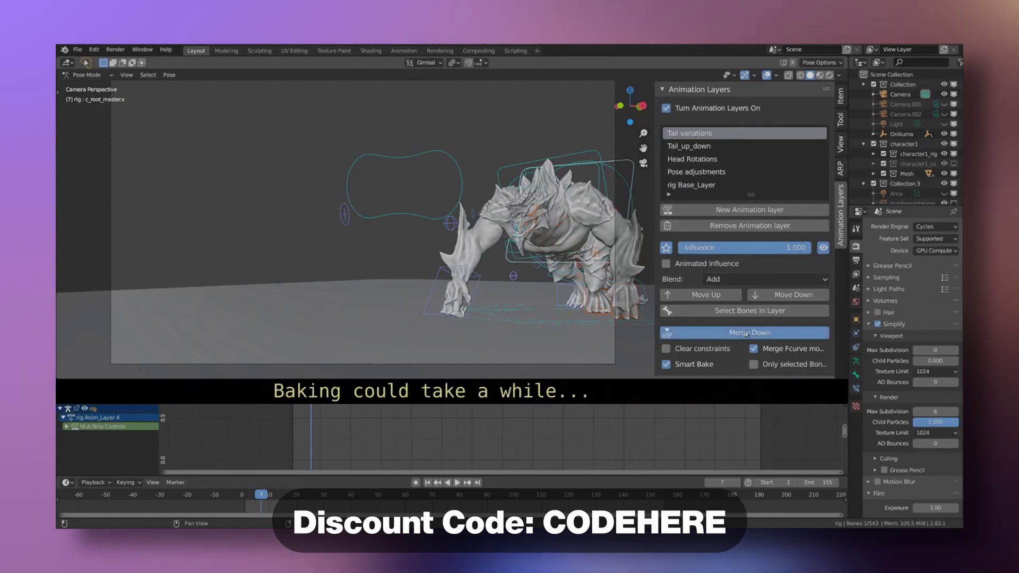
Merge the creature rig's animation layers down into the base layer with Smart Bake and play back the result.
left_click(635, 184)
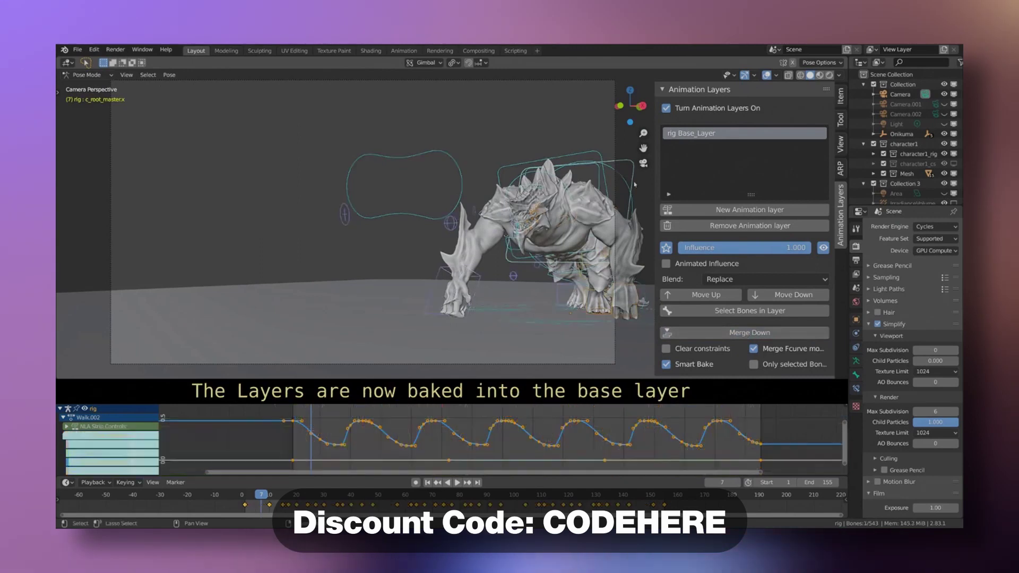
key("space")
middle_click_drag(554, 436, 570, 438)
left_click(563, 440)
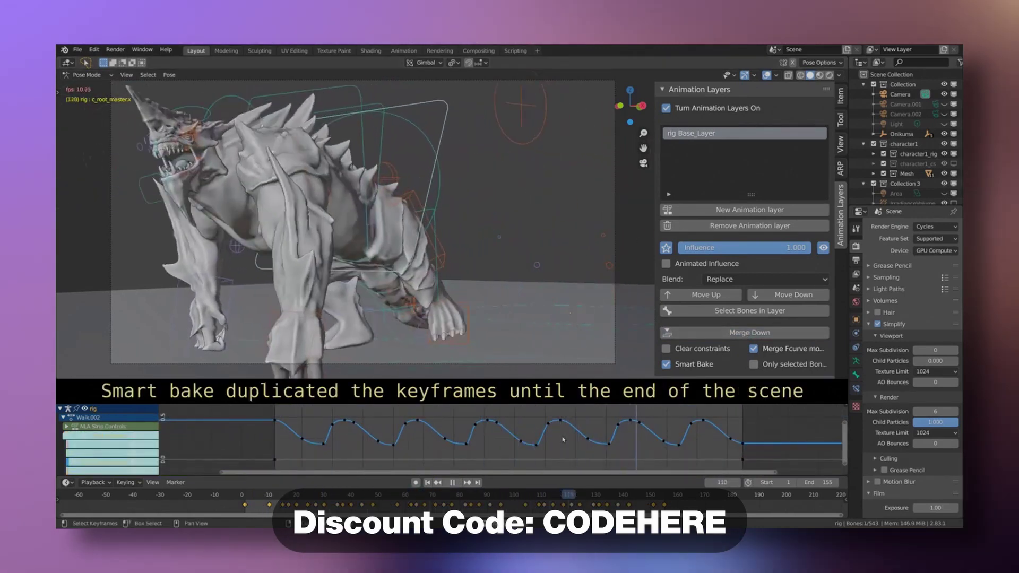
key("space")
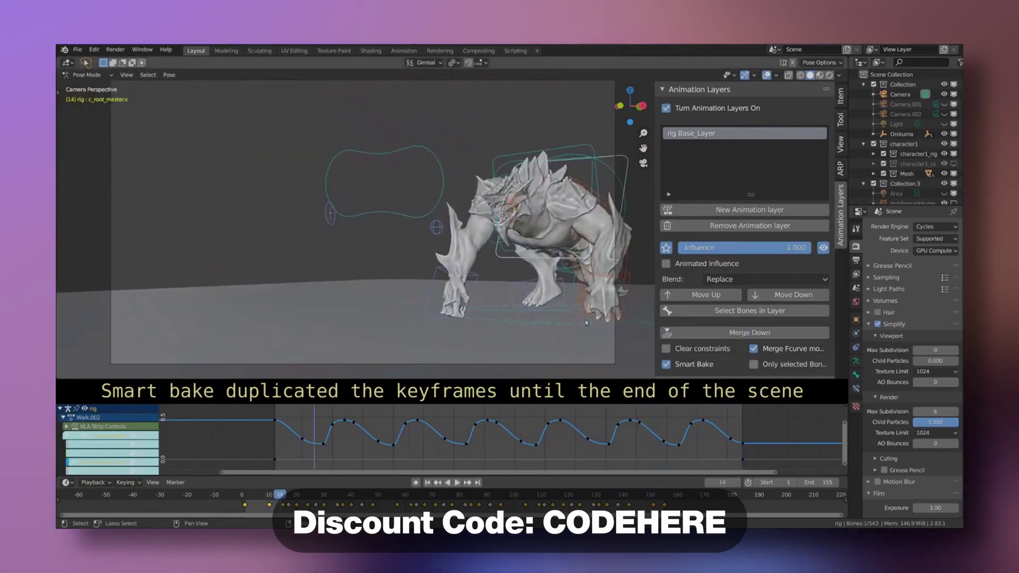
Select the creature's c_foot_ik.l control and examine its baked keyframes' interpolation and handles during playback.
middle_click_drag(590, 318, 614, 292)
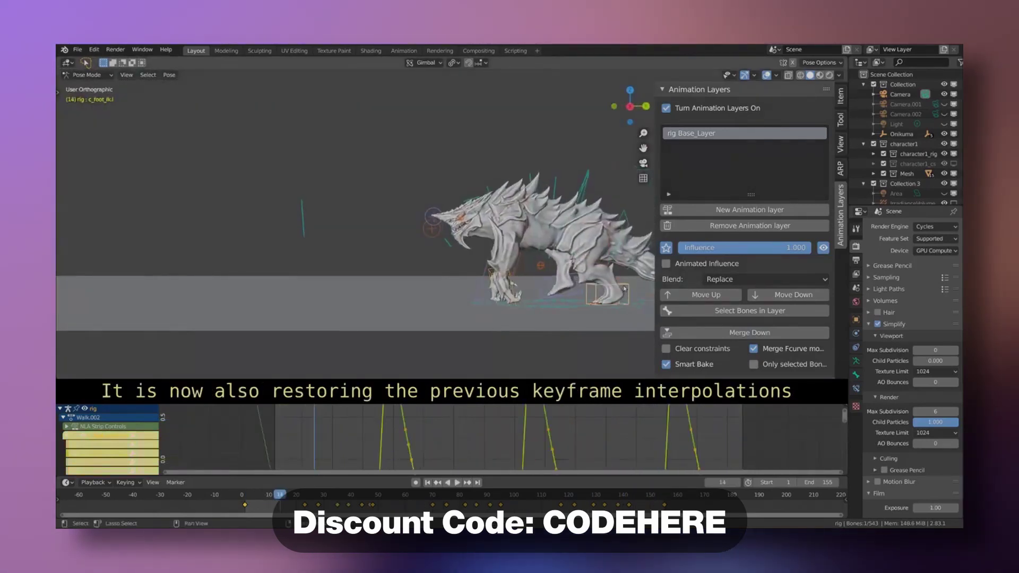
middle_click_drag(528, 424, 517, 452, "ctrl")
key("space")
left_click(493, 441)
scroll(501, 446, "up", 2)
left_click(521, 417)
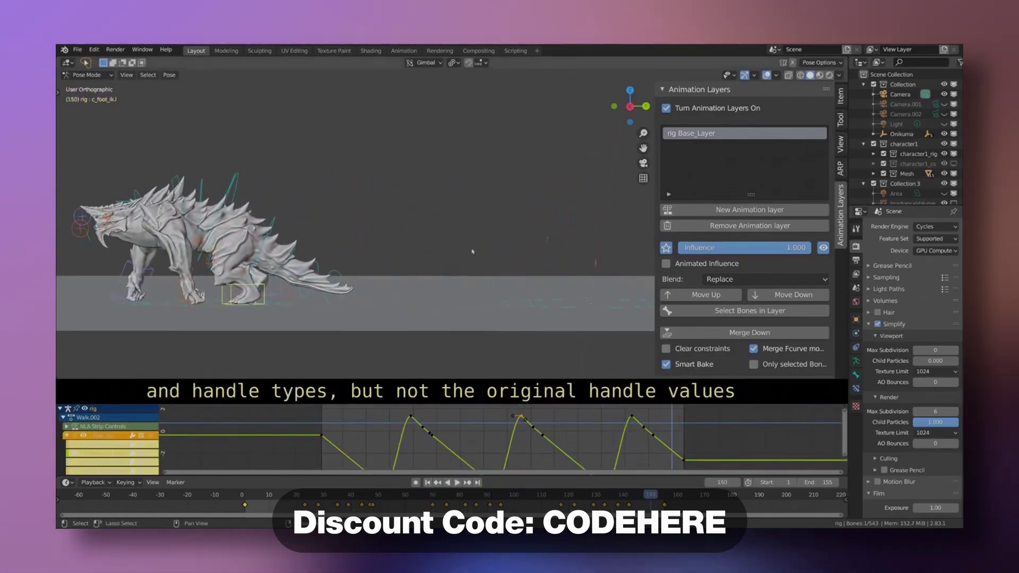
Select the trajectory control on the ground around the creature and examine its curve's extrapolation.
middle_click_drag(472, 251, 488, 260)
left_click(312, 325)
middle_click_drag(426, 414, 413, 438, "ctrl")
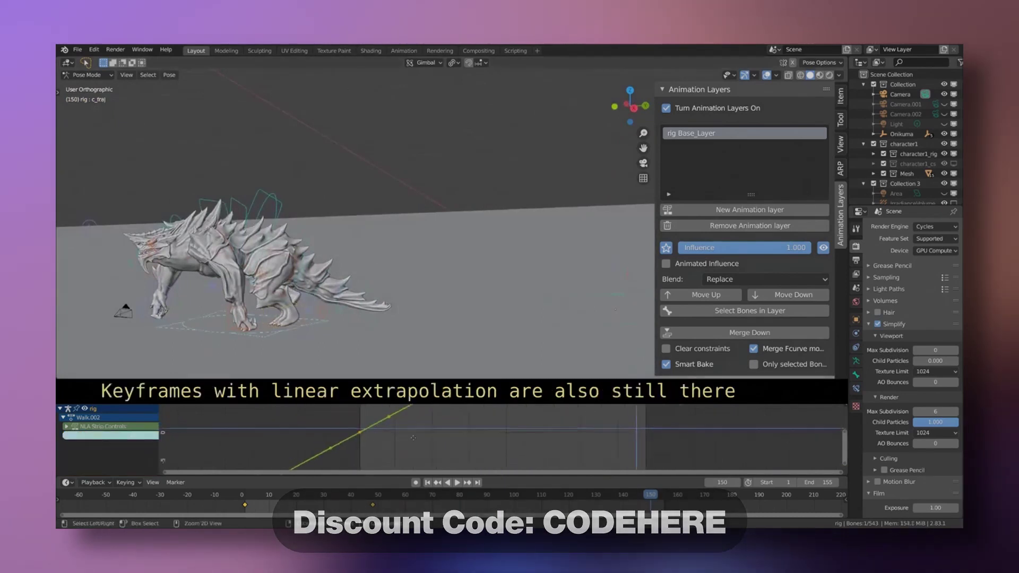
scroll(429, 436, "down", 2)
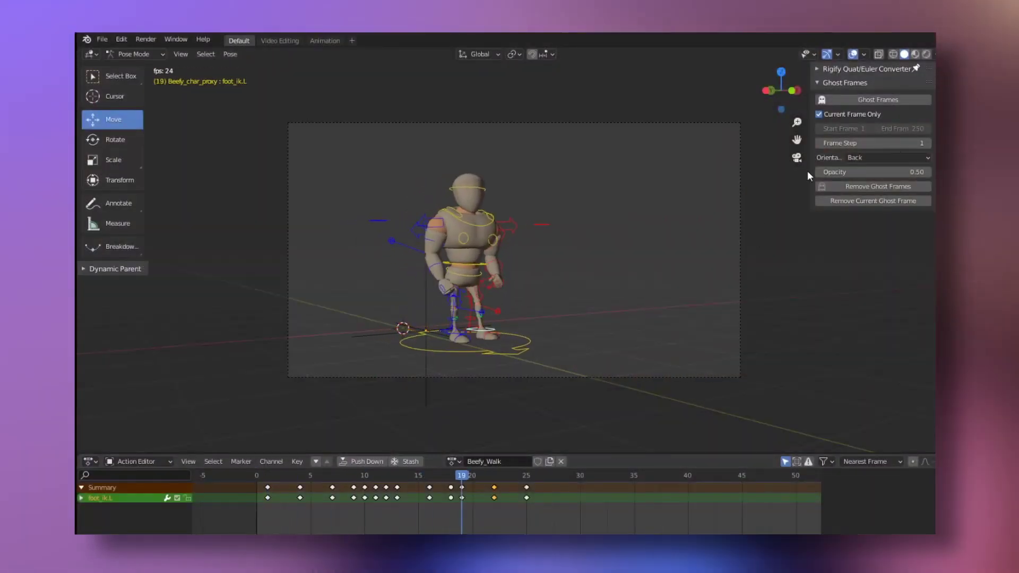
Create current-frame-only ghosts of the walking character at frame 4, midway through the walk and at frame 51.
left_click(896, 100)
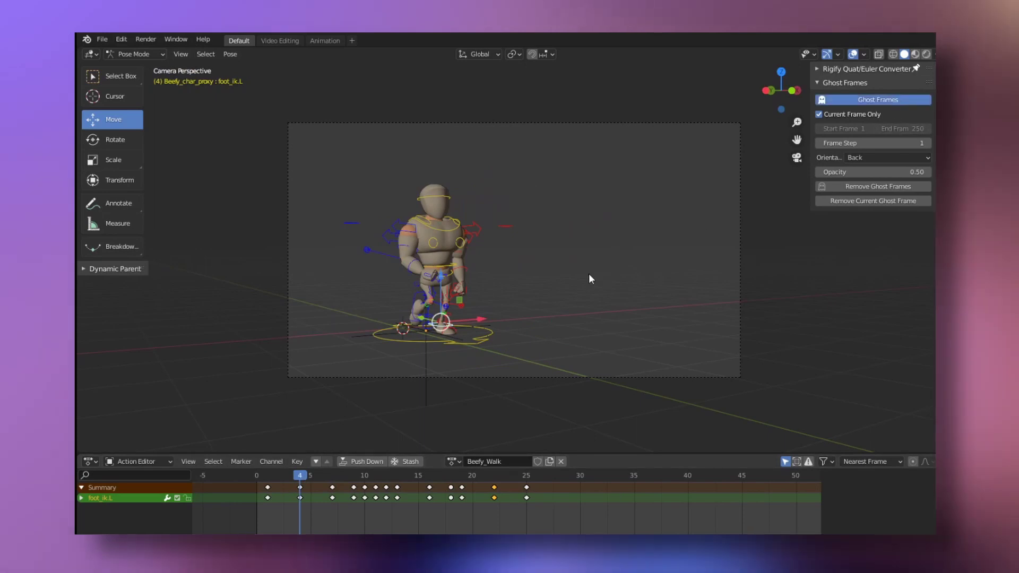
key("space")
left_click_drag(375, 471, 807, 486)
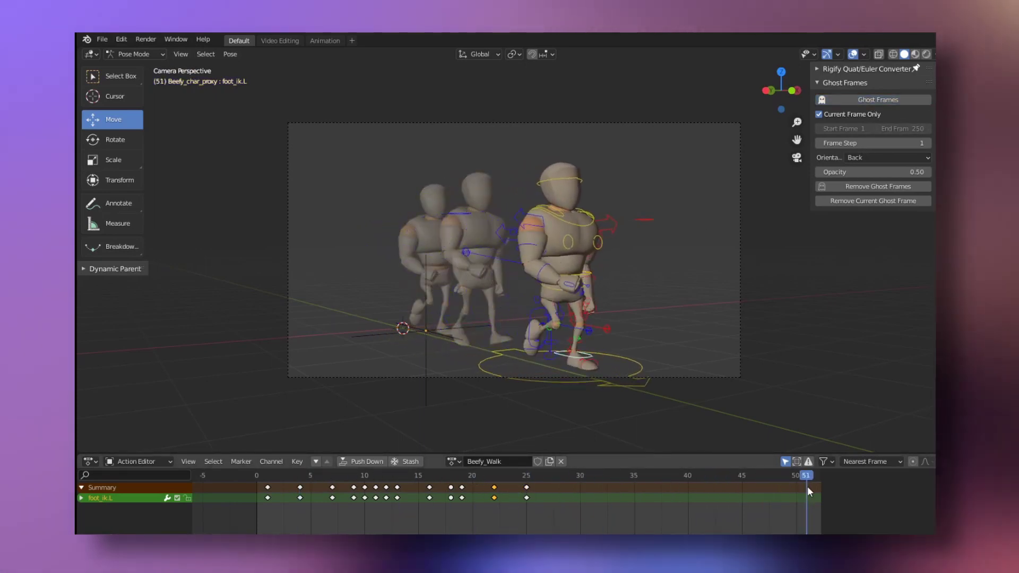
left_click(889, 96)
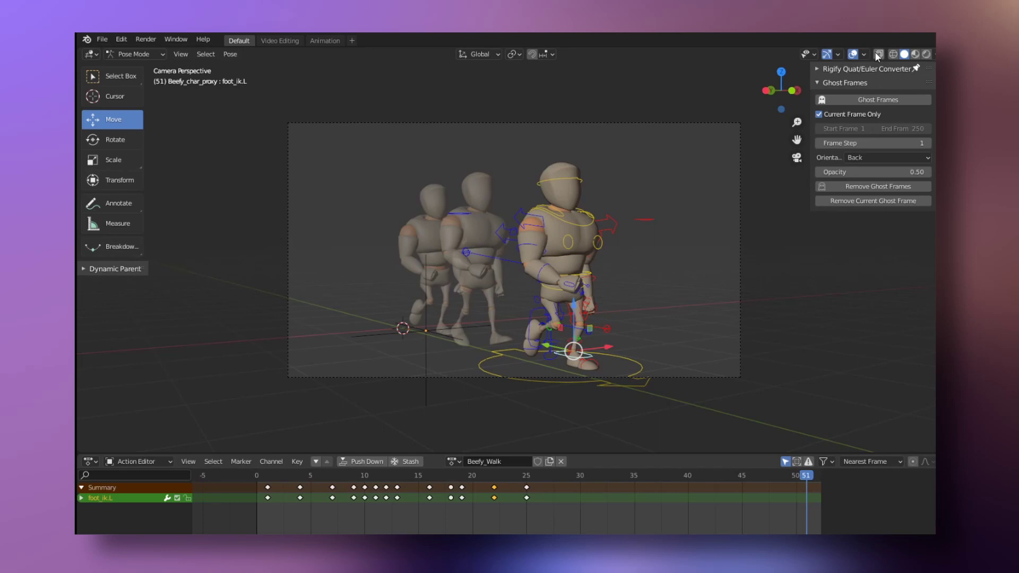
Hide the bones in the viewport overlays and move the playhead back to frame 0.
left_click(865, 54)
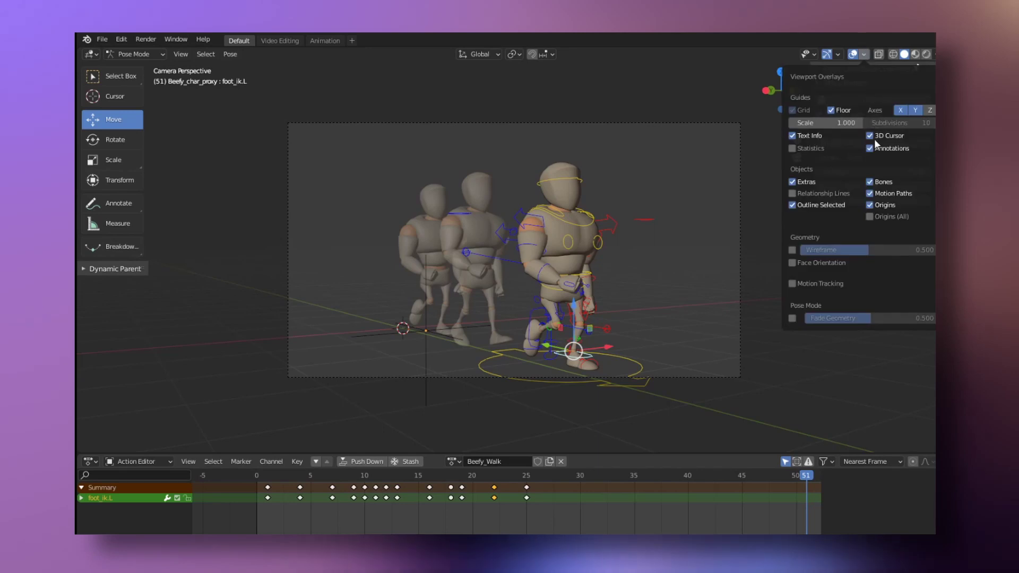
left_click(876, 181)
left_click_drag(794, 479, 526, 476)
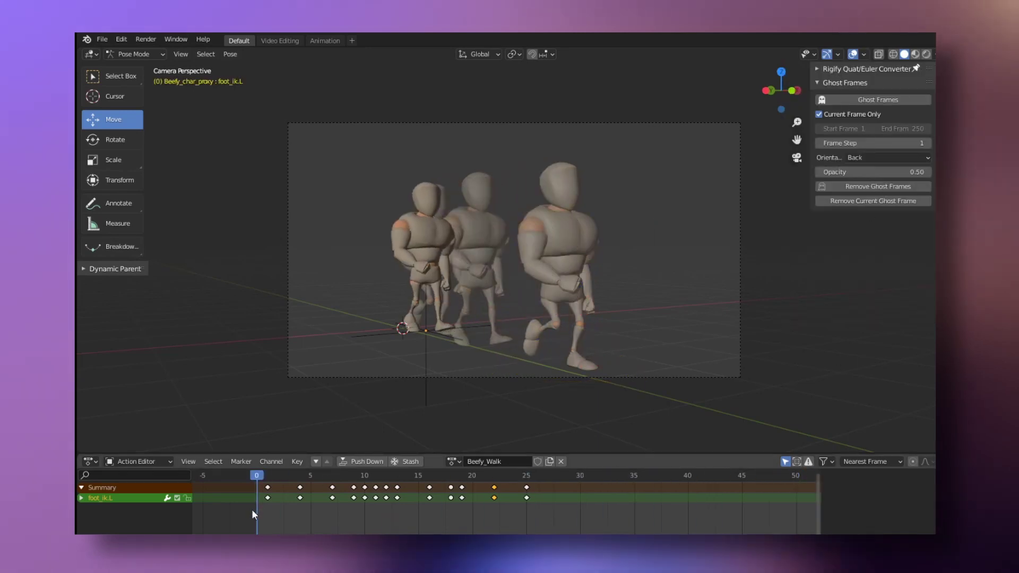
Generate ghosts with Current Frame Only off, from start frame 0 to end frame 69 at a frame step of 1.
left_click(848, 129)
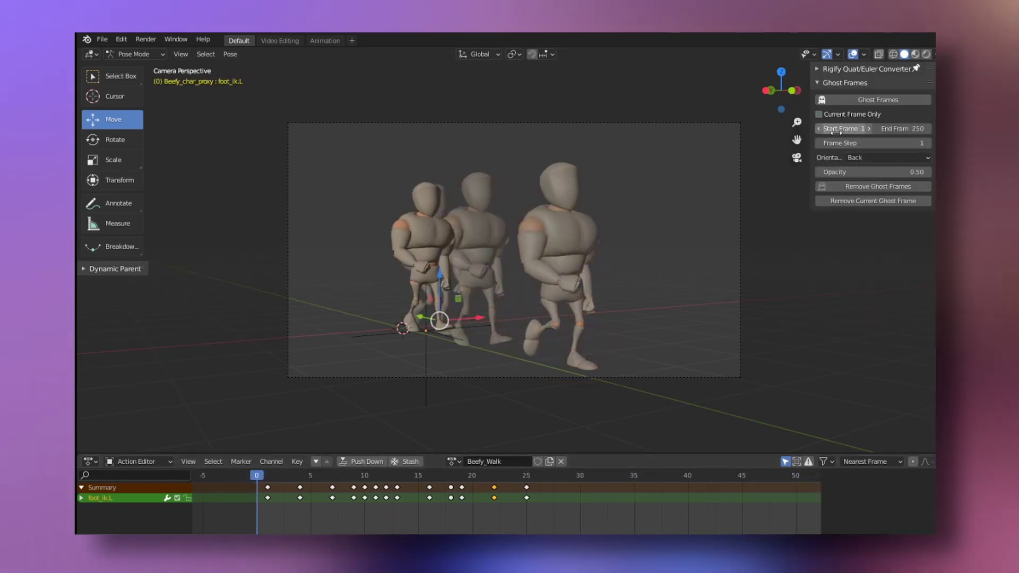
type("0")
key("Return")
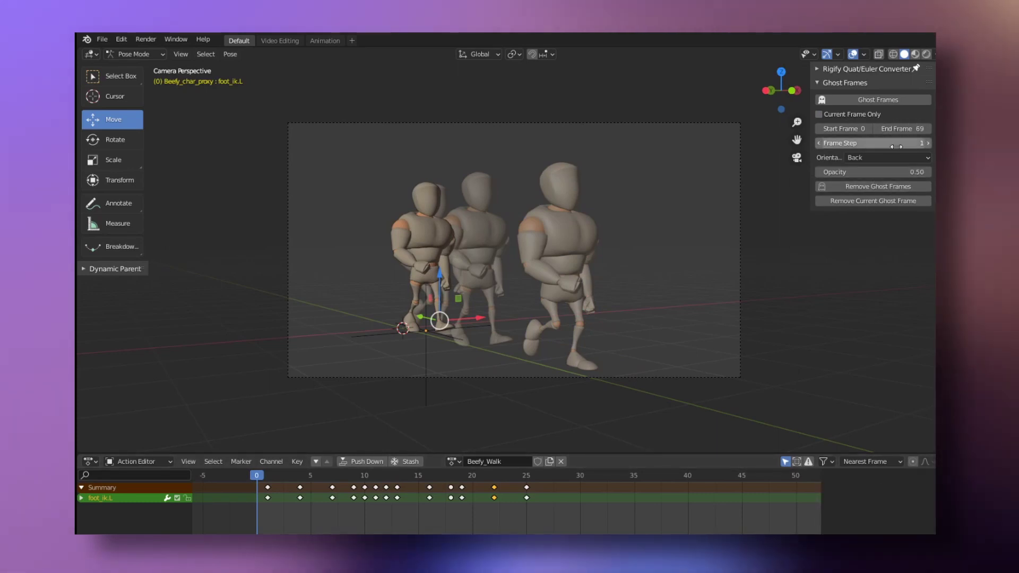
left_click(890, 98)
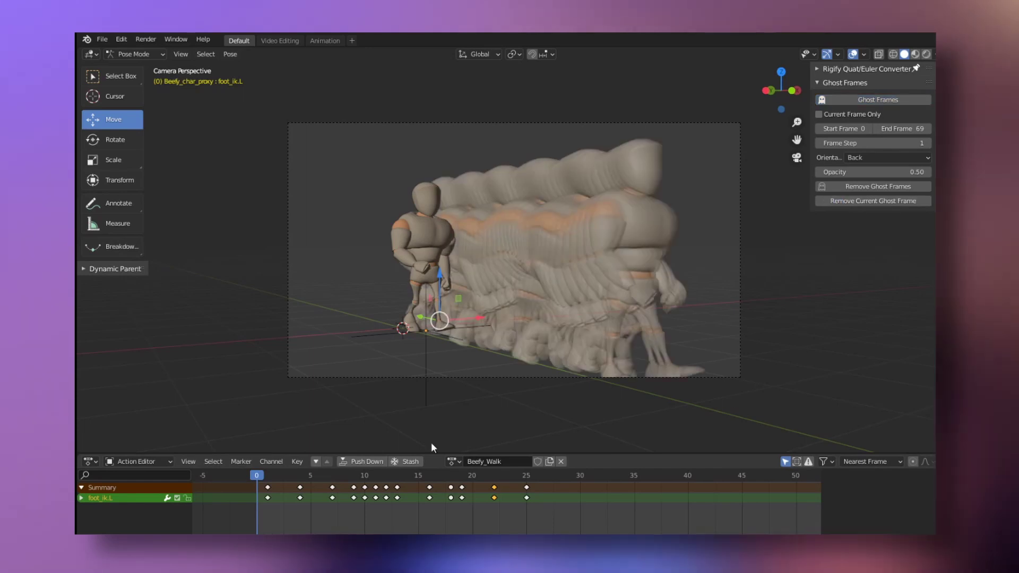
Play the walk through its ghost trail, and remove all ghost frames.
left_click_drag(264, 475, 559, 481)
key("space")
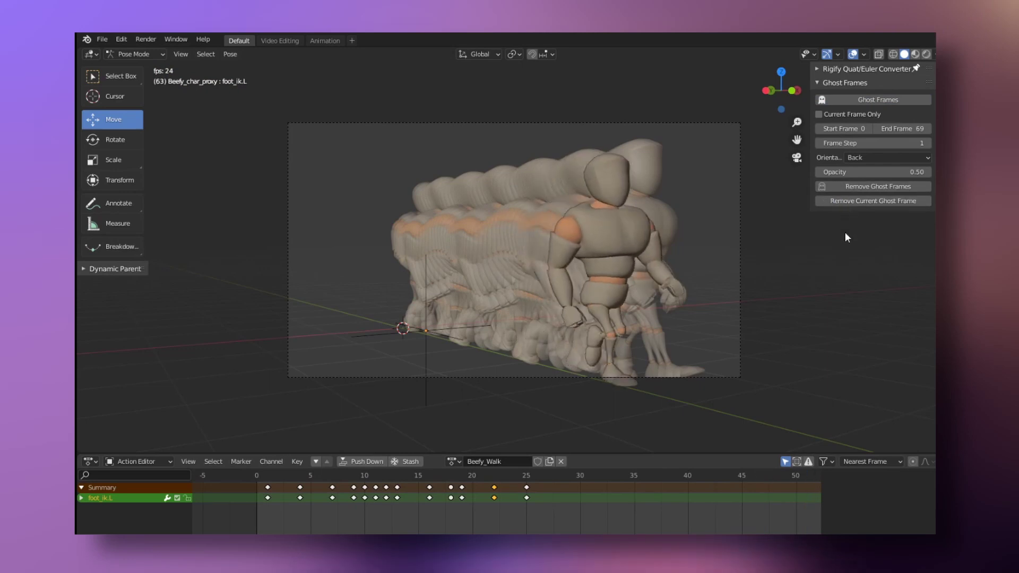
key("space")
left_click(896, 188)
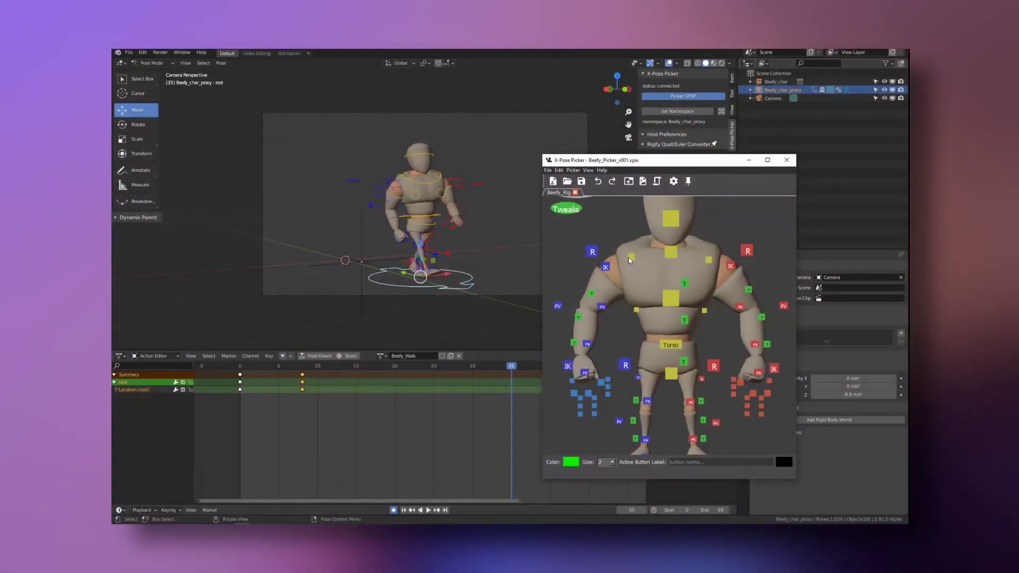
Try the Tweaks and Select All buttons in the X-Pose Picker window, and box-select the controls along the head and torso.
key("f")
left_click(597, 242)
left_click(611, 230)
left_click(664, 315)
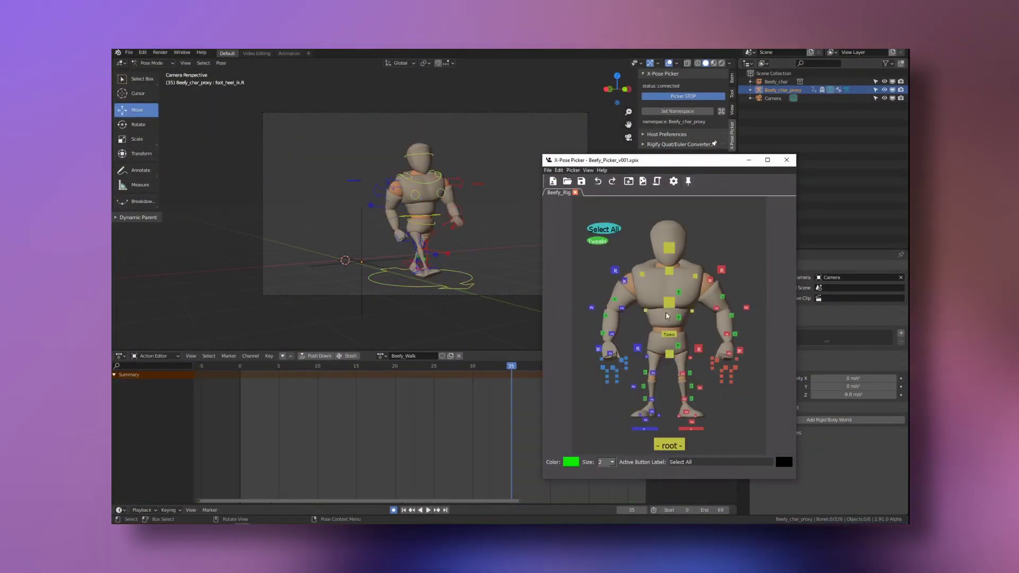
left_click_drag(659, 236, 685, 378)
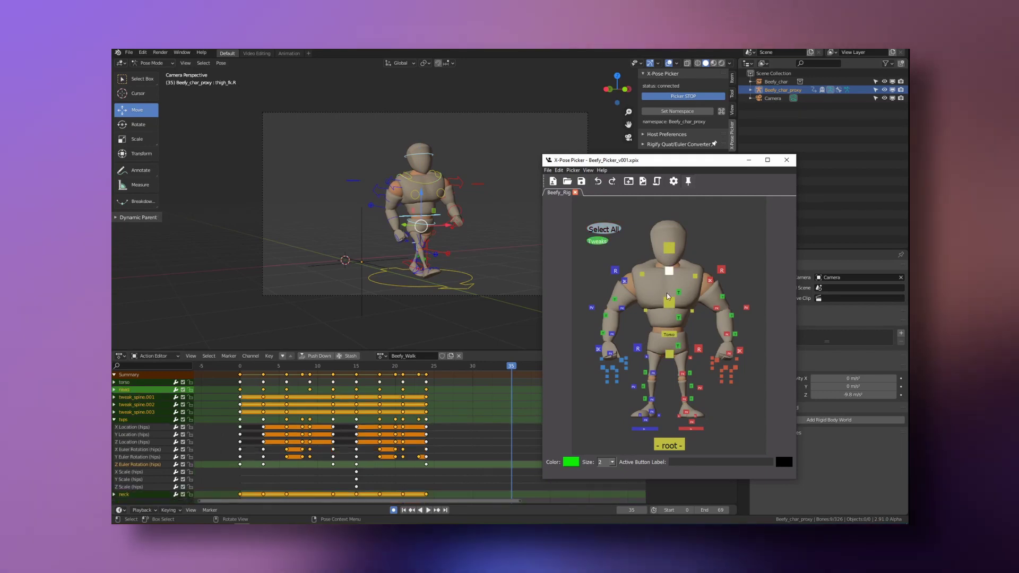
Extend the picker selection with box selections over the left arm, both feet, the right arm and the head and torso controls.
left_click_drag(692, 246, 753, 393, "shift")
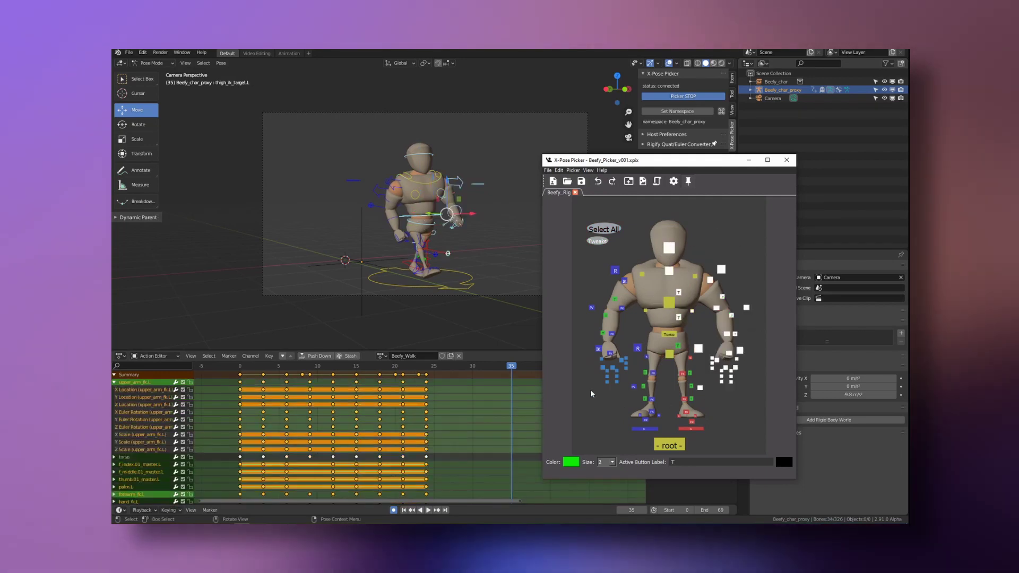
left_click_drag(576, 383, 751, 429, "shift")
left_click(584, 273)
left_click_drag(719, 229, 674, 264, "shift")
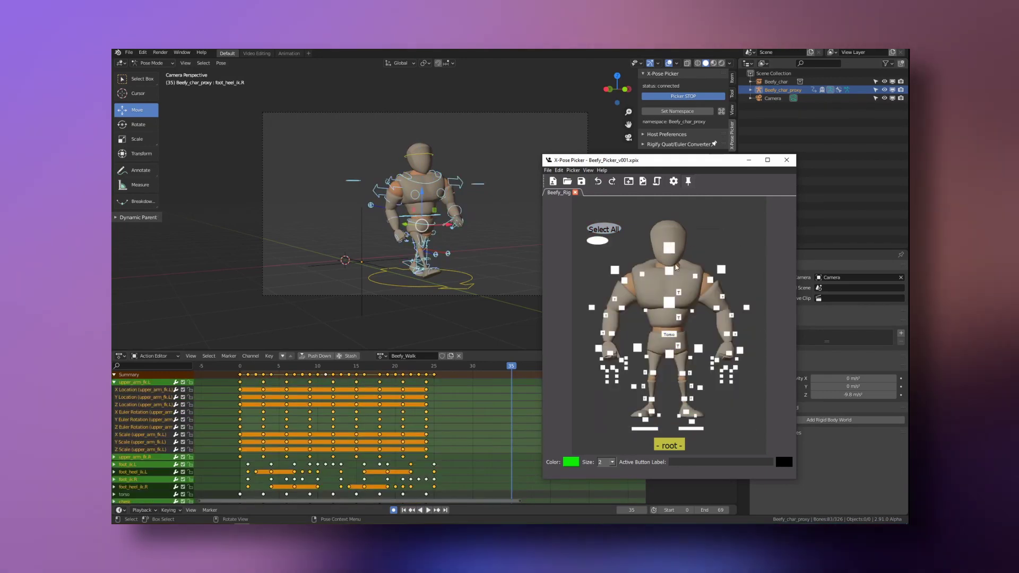
Remove both arms' controls from the selection and clear the rest, and try the Tweaks and Select All buttons.
left_click_drag(764, 241, 707, 386, "ctrl")
left_click_drag(584, 264, 609, 371, "ctrl")
left_click(600, 437)
left_click(596, 242)
left_click(603, 231)
Add a picker button for the selected right-hand finger controls beside the hand, and label it Finger.
right_click(585, 383)
left_click(602, 388)
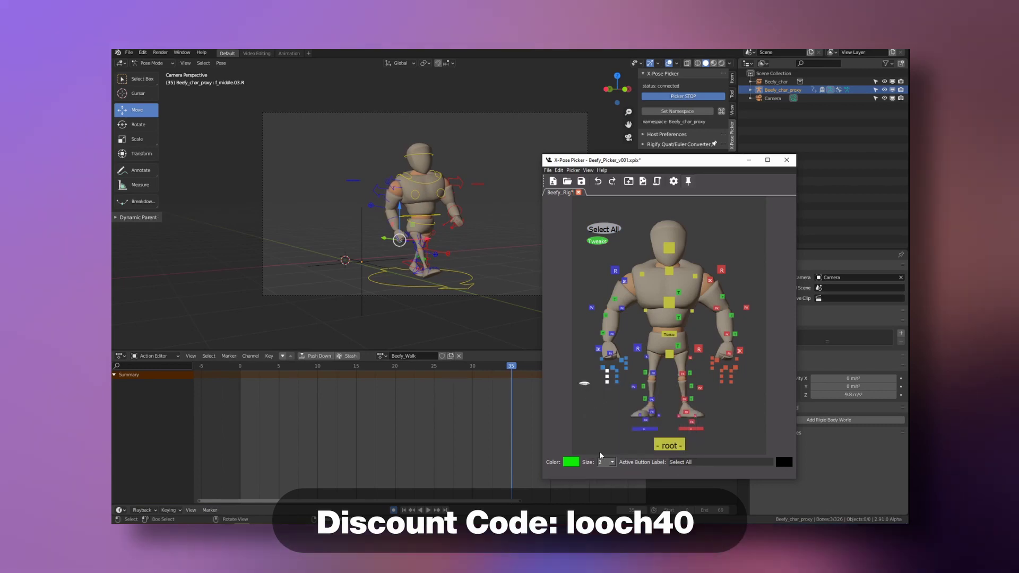
key("Tab")
type("Finger")
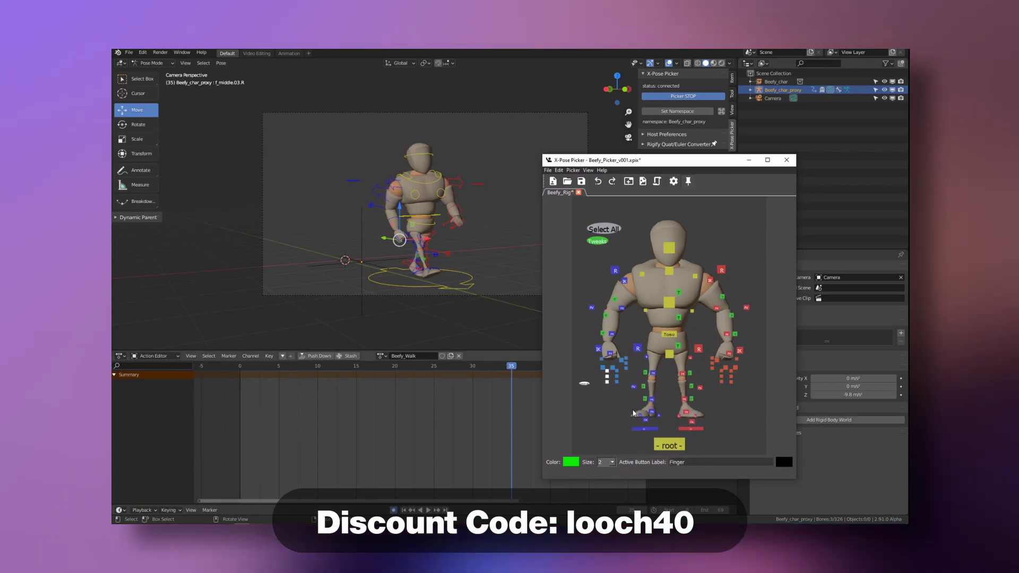
Enlarge the Finger button, color it green and place it below the right hand.
left_click(584, 384)
left_click(589, 389)
left_click_drag(590, 389, 579, 379)
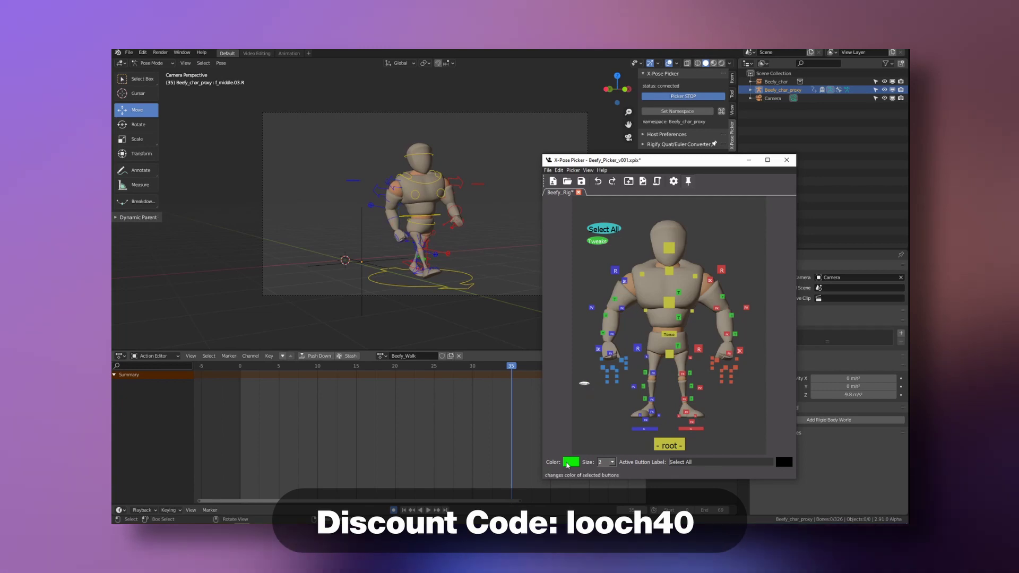
left_click(584, 383)
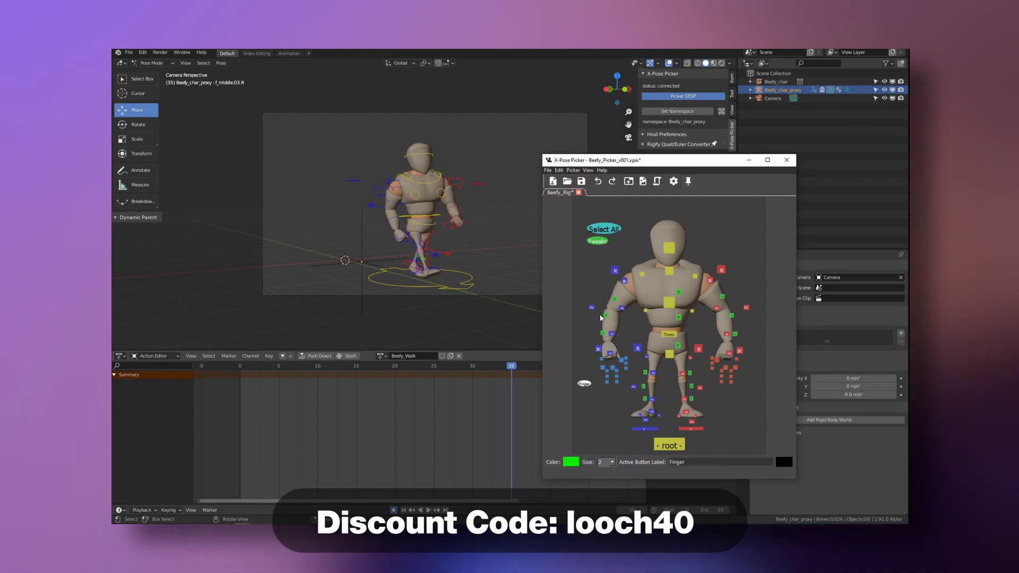
key("plus")
left_click_drag(585, 384, 602, 397)
left_click(602, 409)
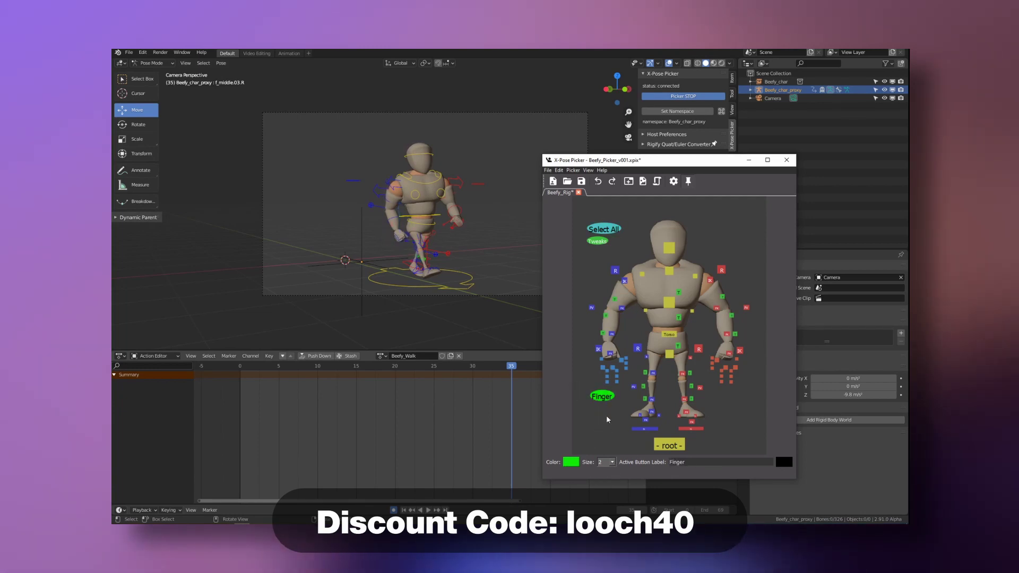
Select the head control, and review the picker's view options, custom keymaps and preferences.
left_click(668, 247)
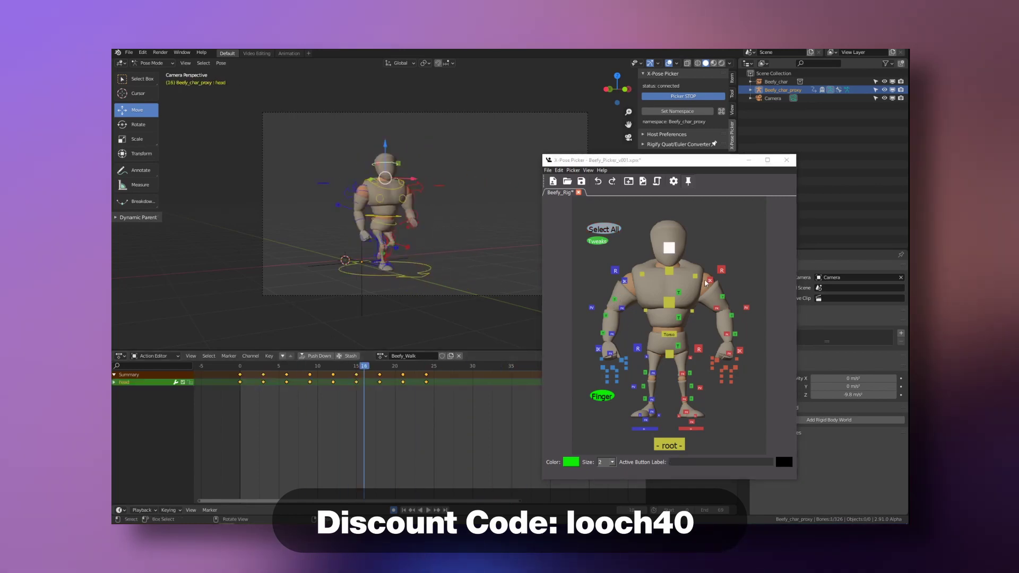
left_click(588, 170)
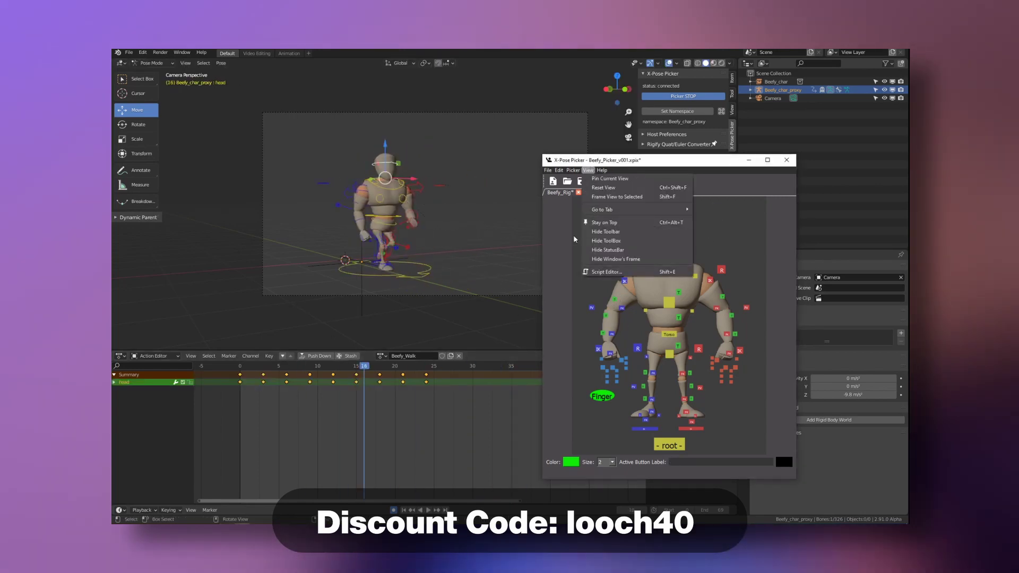
mouse_move(573, 169)
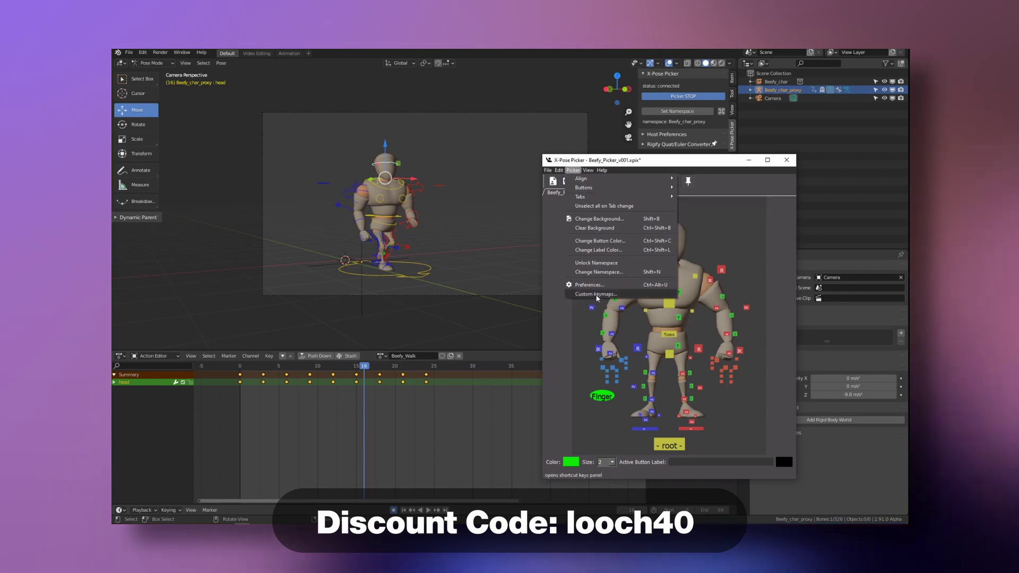
left_click(597, 294)
left_click(701, 382)
left_click(568, 169)
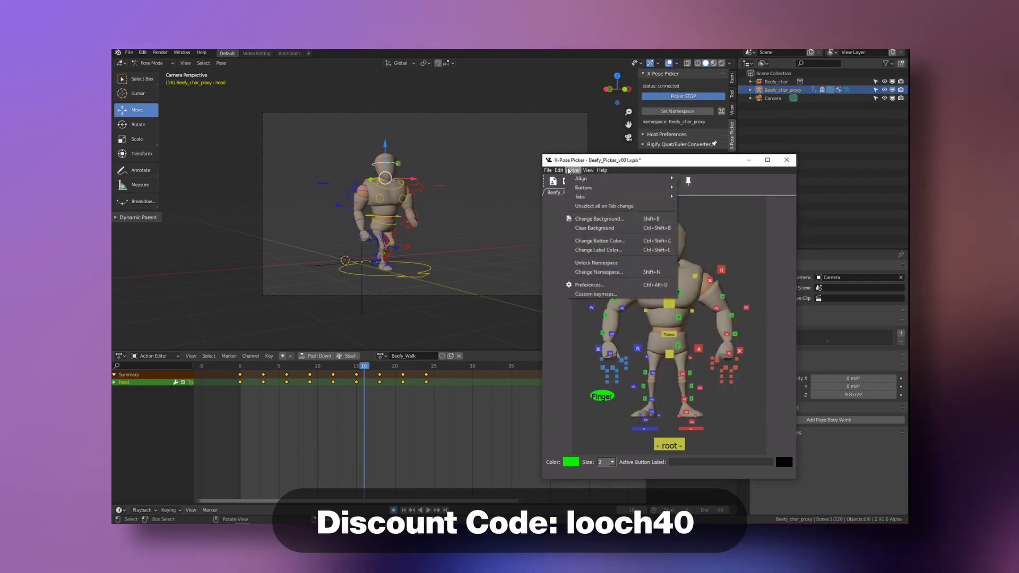
left_click(589, 284)
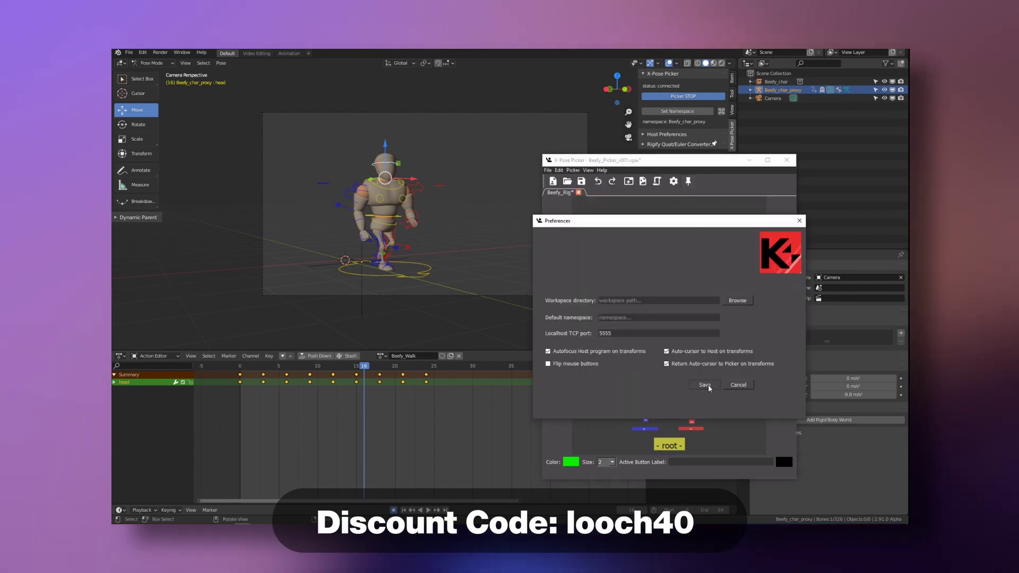
left_click(704, 385)
Try rotating the right upper-arm and forearm FK controls after picking each one in the X-Pose Picker.
left_click_drag(663, 160, 654, 192)
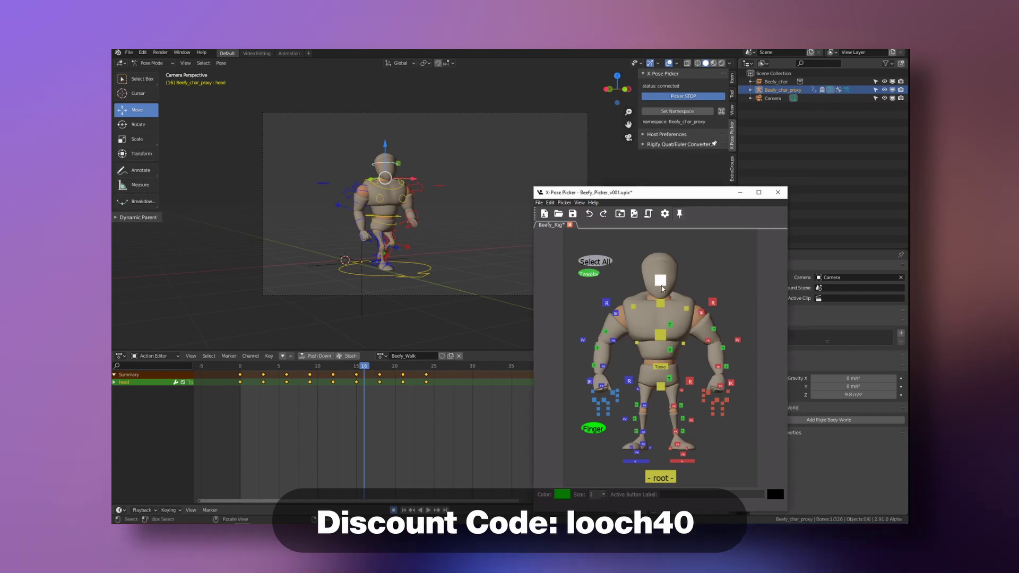
left_click(607, 303)
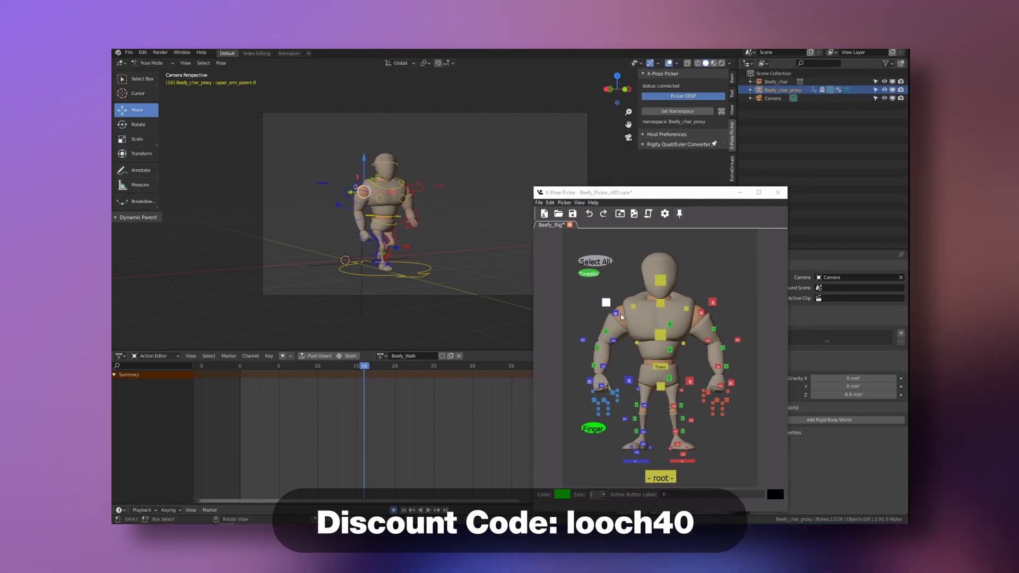
left_click(612, 341)
key("r")
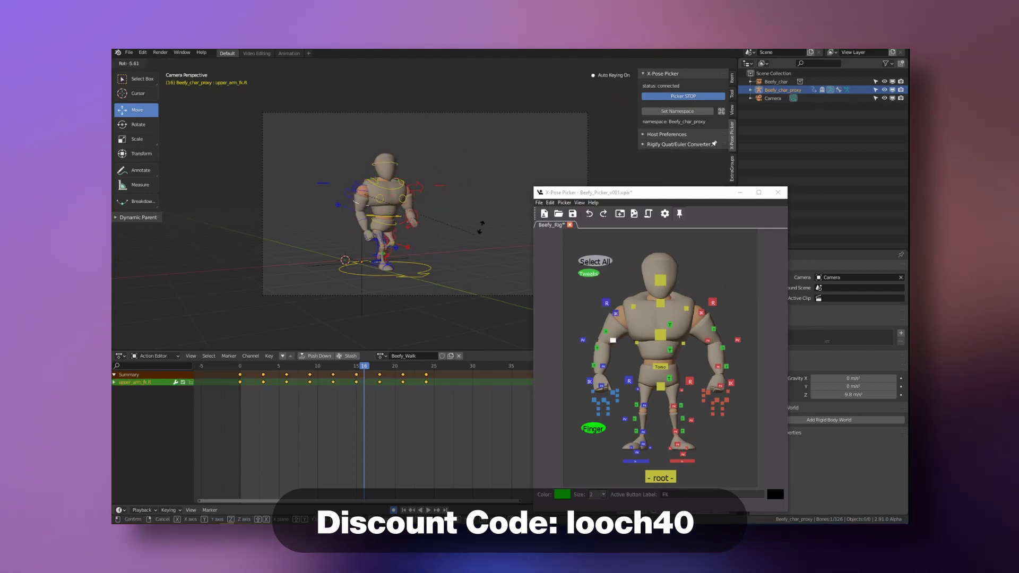
right_click(481, 227)
left_click(603, 366)
key("r")
right_click(482, 307)
Rotate the right hand's FK control through the picker, and select the right foot's IK control.
left_click_drag(603, 197, 592, 77)
left_click(588, 263)
key("r")
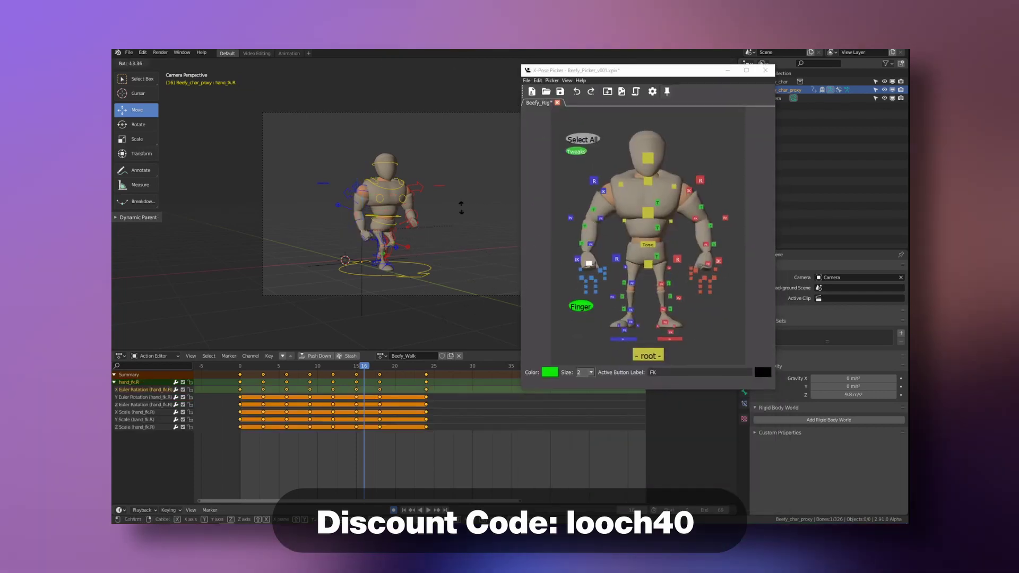
key("Return")
left_click(624, 338)
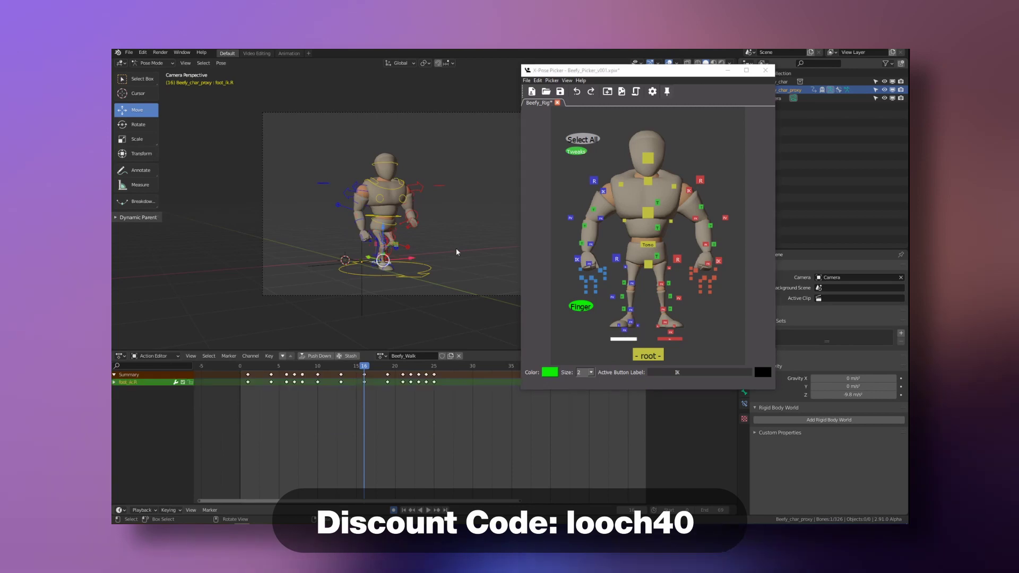
key("Return")
Select all the controls, switch to only the Finger group, and open the Finger button's options.
left_click(585, 136)
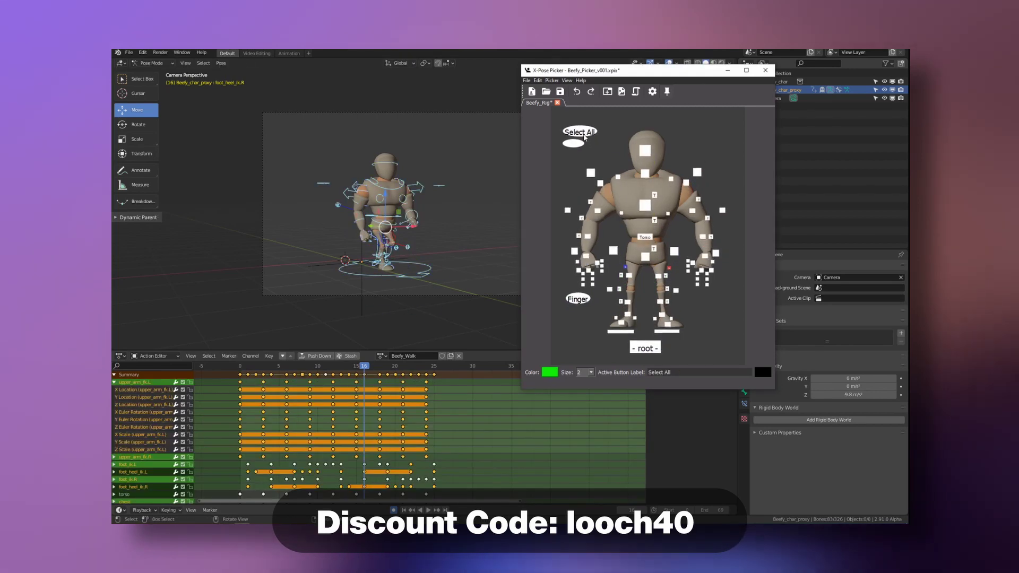
left_click(579, 298)
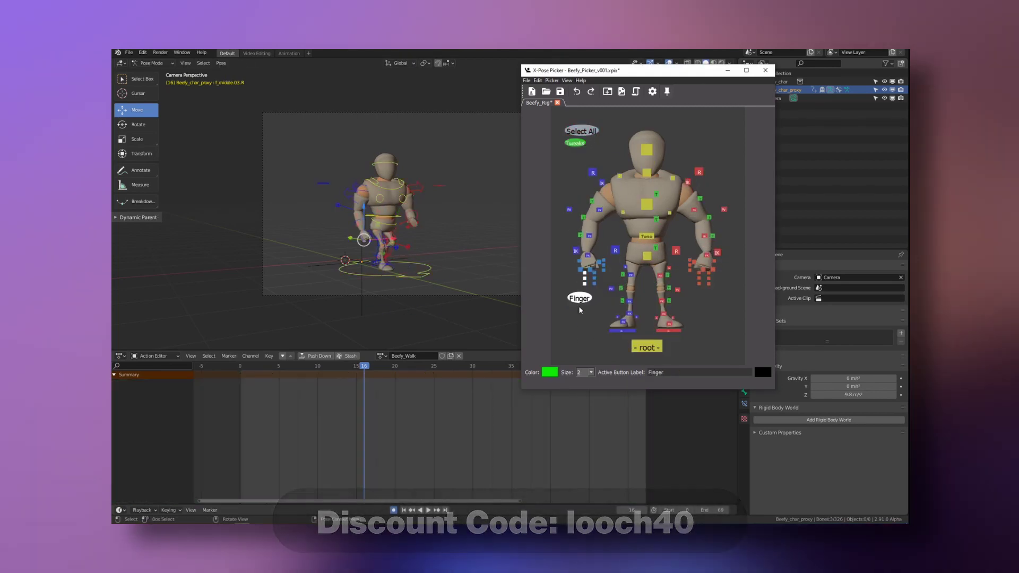
right_click(579, 298)
left_click(605, 364)
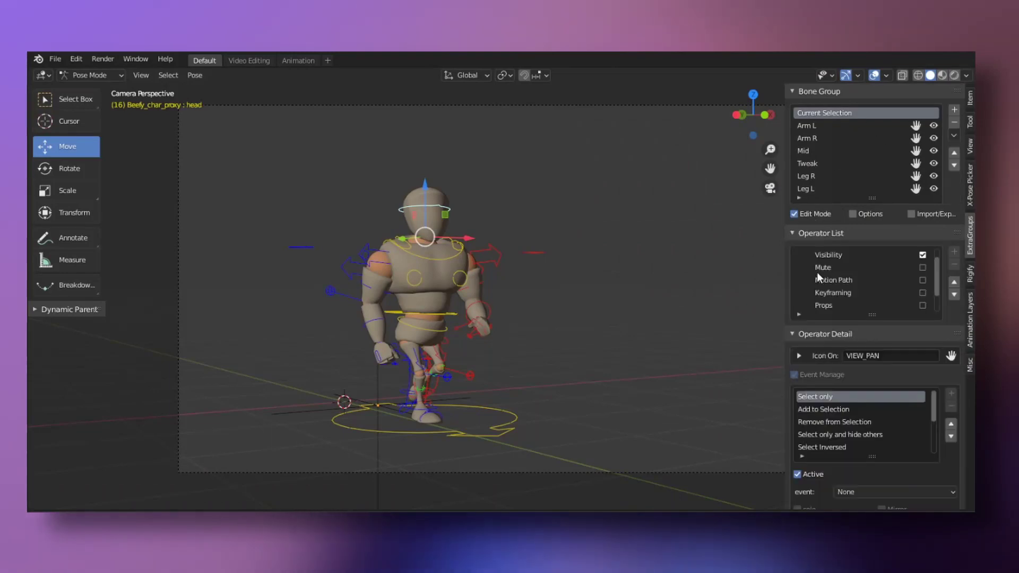
Enable the Motion Path operator for the bone groups, and play the walk while toggling the motion path of Current Selection.
left_click(863, 334)
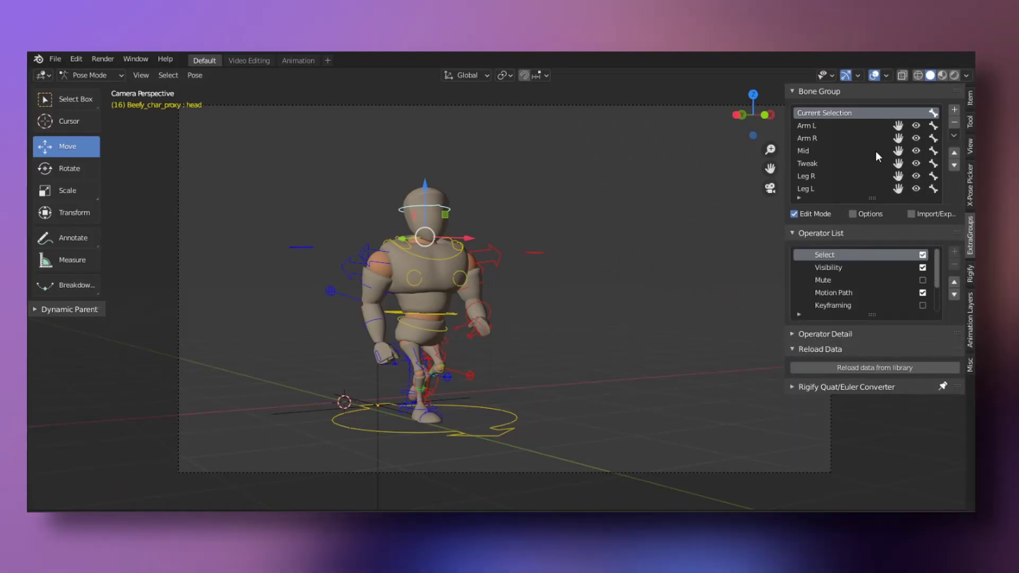
left_click(933, 113)
key("space")
key("space")
left_click(933, 113)
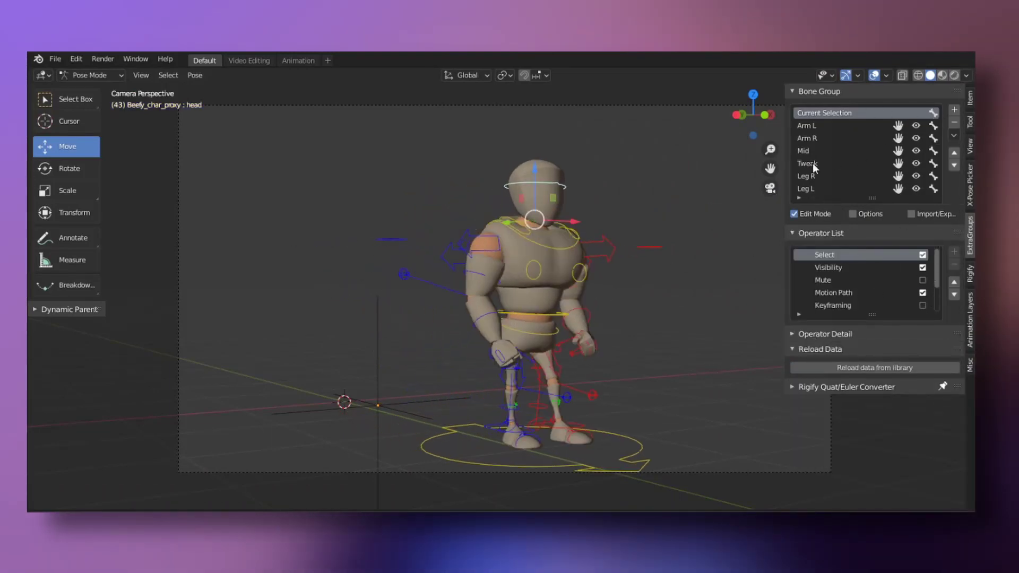
Show the Arm L group's motion paths during playback, view them from another angle, and remove them.
left_click(814, 126)
left_click(934, 126)
key("space")
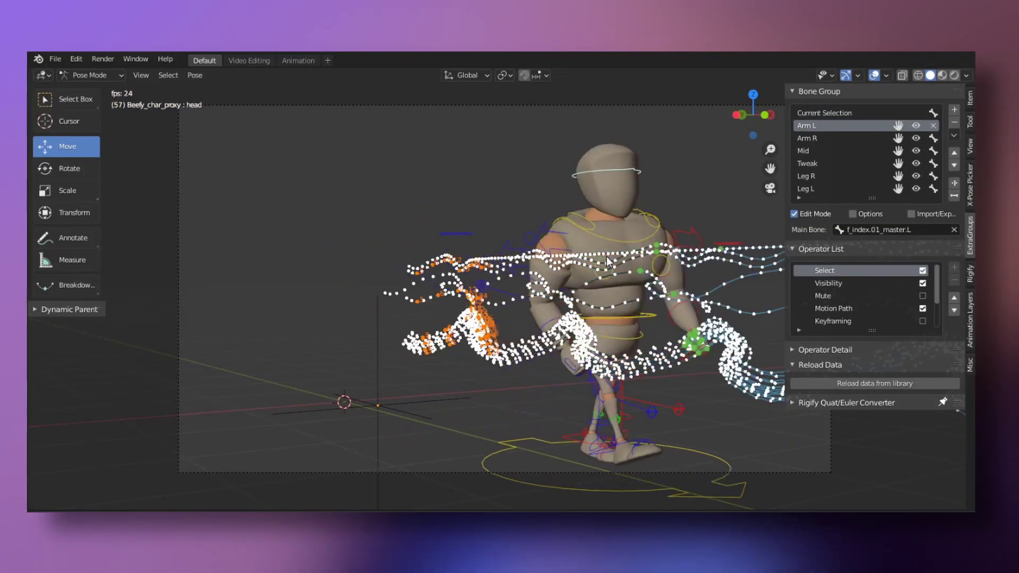
key("space")
middle_click_drag(606, 261, 876, 239)
left_click(934, 126)
Show the Mid group's motion paths, play the walk with them, and remove them.
left_click(828, 150)
middle_click_drag(708, 243, 666, 237)
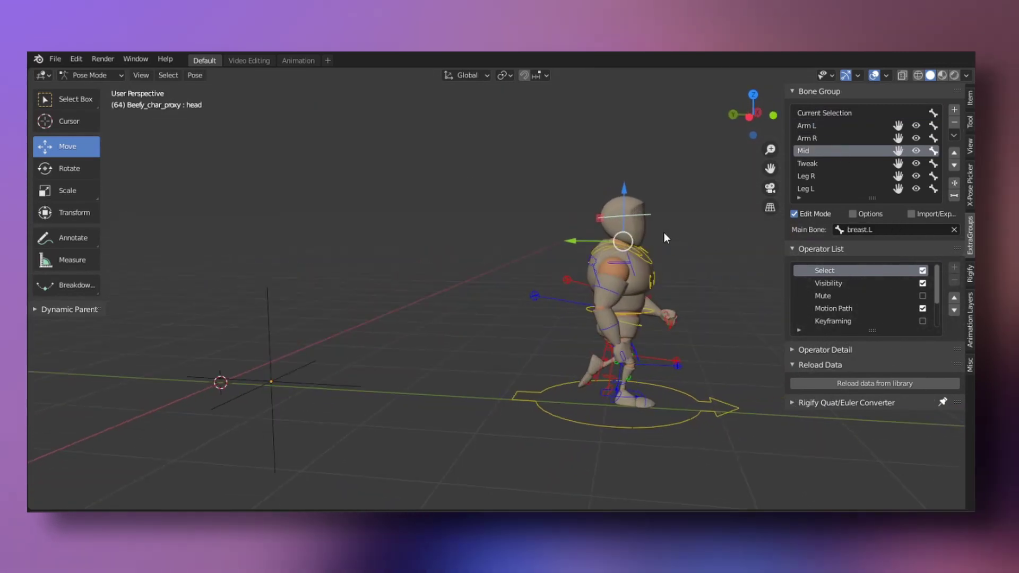
left_click(933, 150)
middle_click_drag(743, 238, 674, 234)
key("space")
key("space")
left_click(933, 151)
Try the select operators of the arm, Mid, Tweak and leg bone groups one after another.
left_click(841, 164)
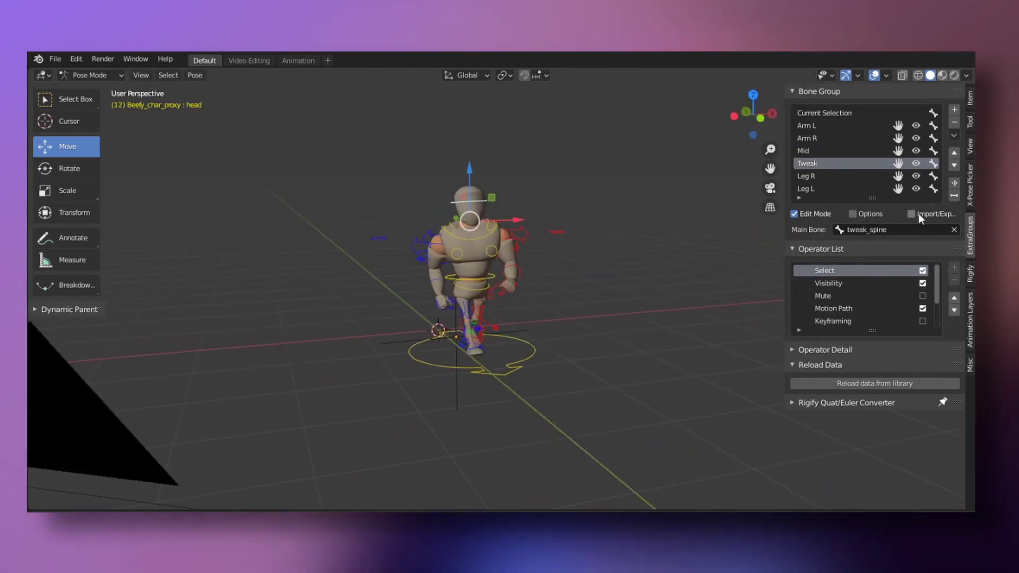
left_click(897, 136)
left_click(898, 138)
left_click(898, 151)
left_click(898, 164)
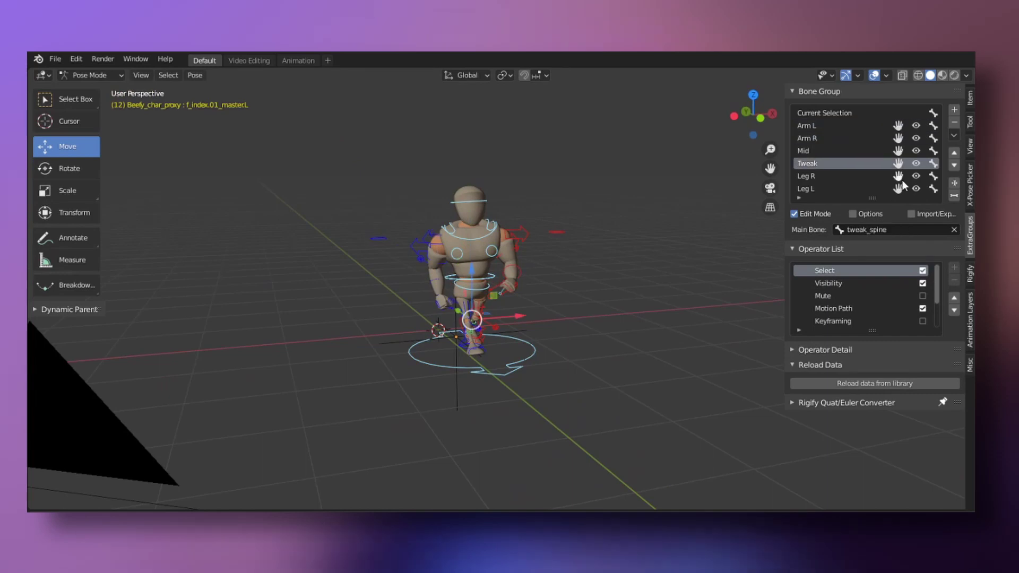
left_click(899, 188)
left_click(899, 176)
left_click(899, 152)
left_click(899, 126)
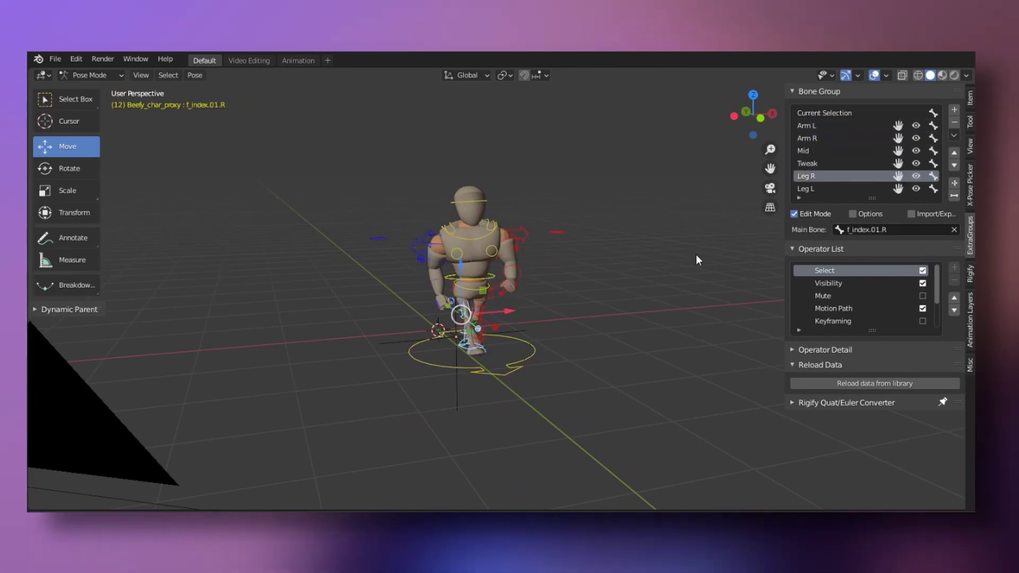
Hide the sidebar and select the Arm L group's bones from the pop-up bone group list.
key("n")
middle_click_drag(696, 256, 610, 265)
left_click(645, 271)
scroll(611, 265, "up", 3)
key("shift+w")
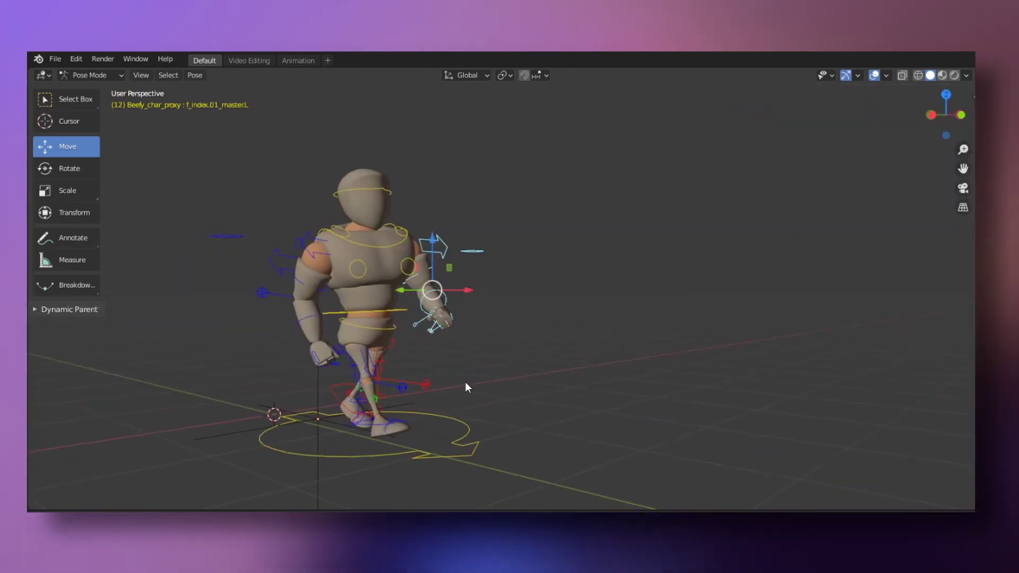
Create a bone group named 3 from the selected waist and foot controls.
middle_click_drag(465, 382, 529, 296)
key("n")
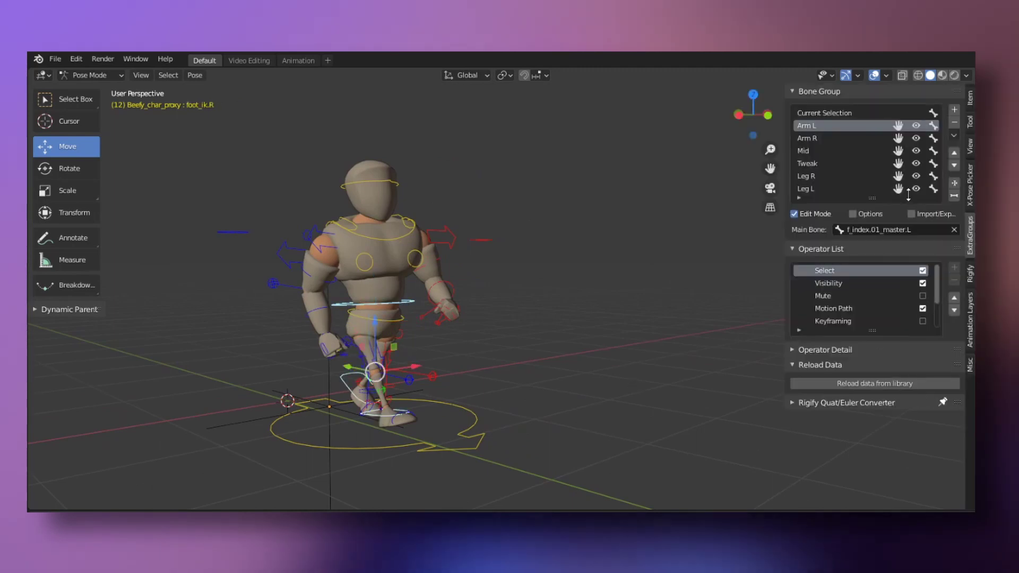
type("3")
key("Return")
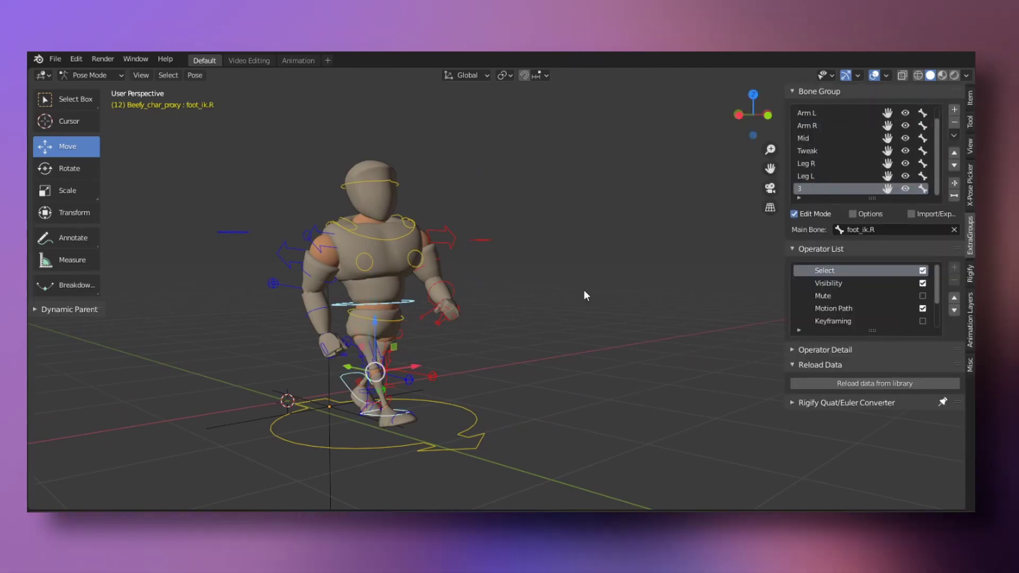
Select the bones of group 3 and try moving them together.
left_click(888, 189)
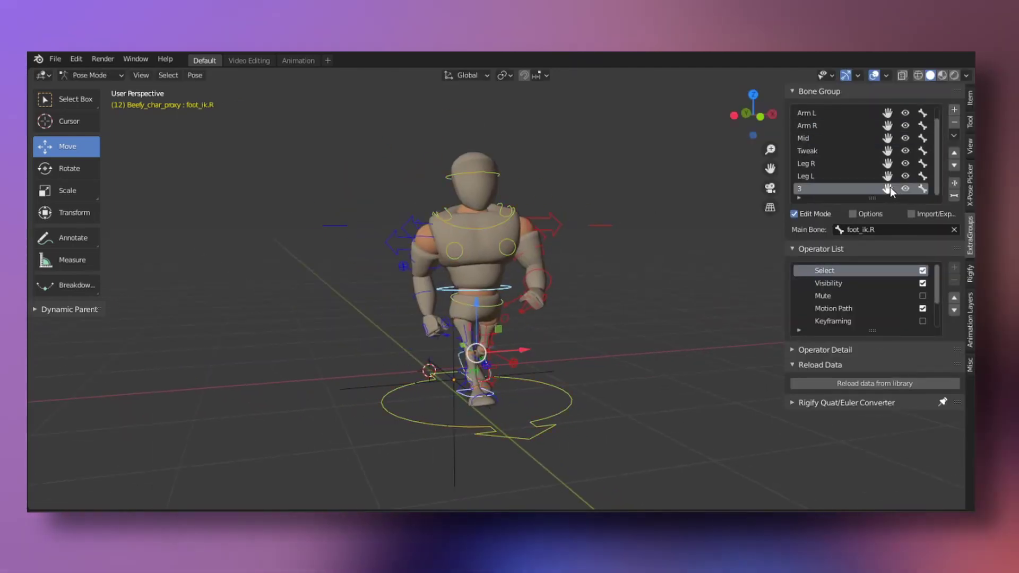
key("g")
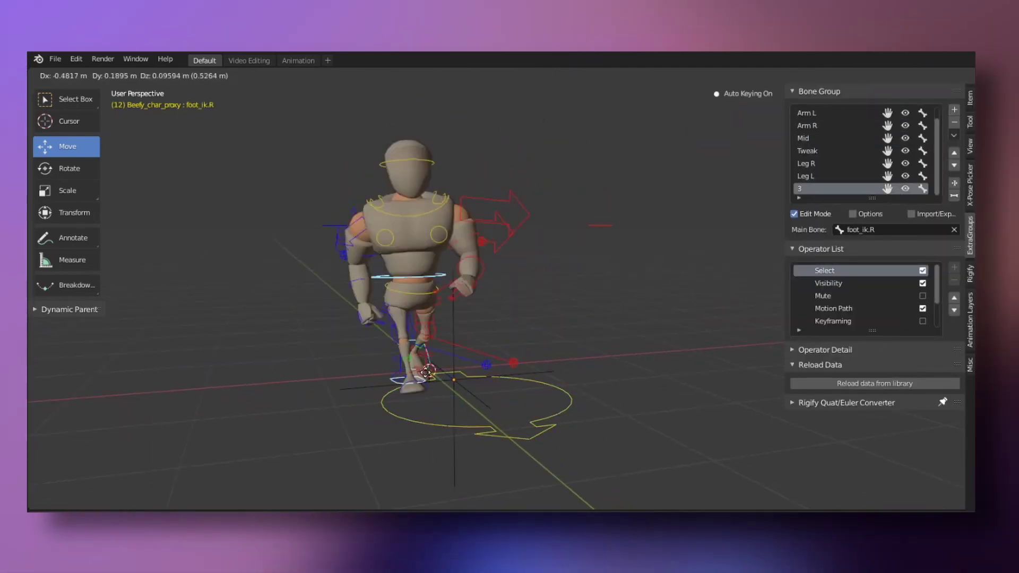
key("Escape")
Show the motion paths of group 3, select the Leg R bones from the pop-up group list, and play the walk.
left_click(924, 189)
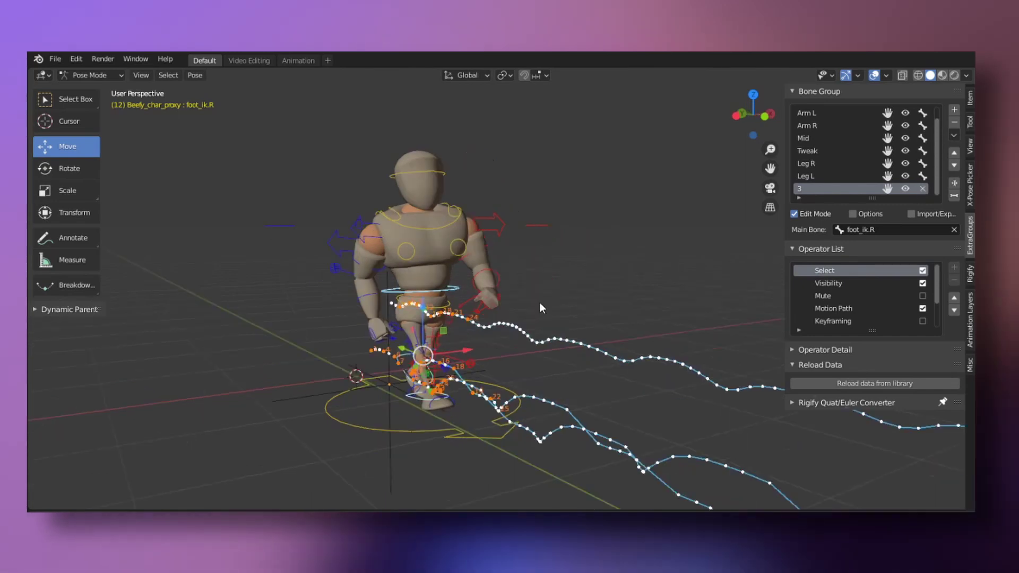
middle_click_drag(539, 302, 559, 295)
key("n")
key("w")
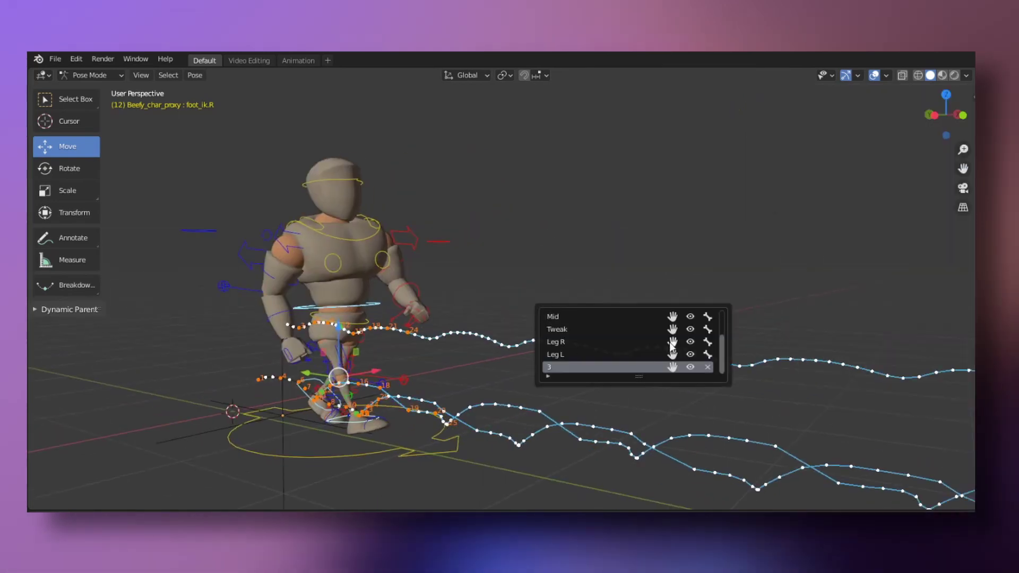
left_click(673, 343)
key("space")
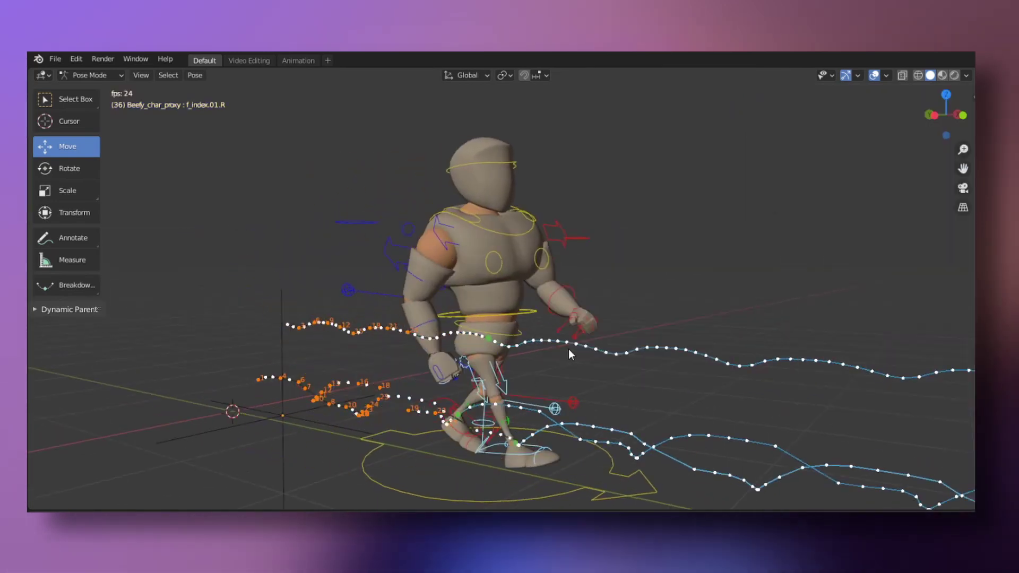
Stop the walk and clear the motion paths of group 3 through the pop-up bone group list.
key("space")
middle_click_drag(566, 347, 406, 321)
key("w")
scroll(536, 348, "up", 2)
scroll(574, 371, "down", 2)
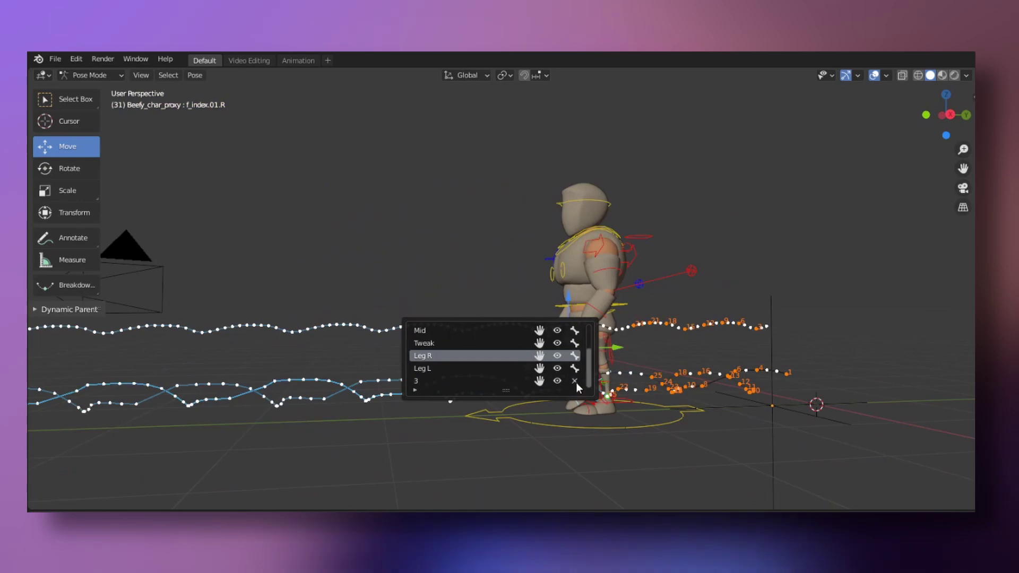
left_click(576, 382)
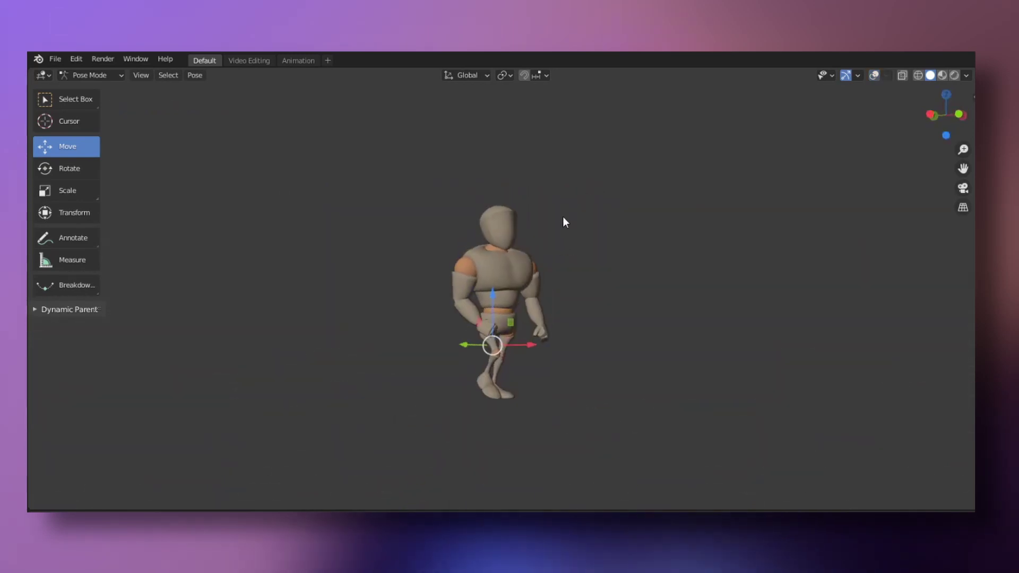
scroll(563, 218, "up", 2)
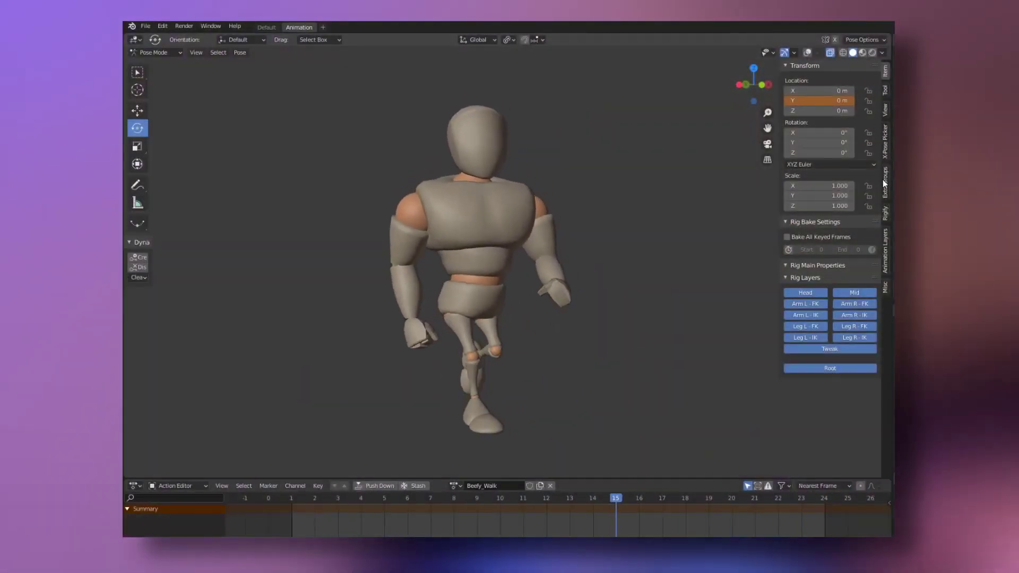
Pin the Rigify Quat/Euler Converter panel and arrange it directly below Transform, above the collapsed rig panels.
left_click(884, 213)
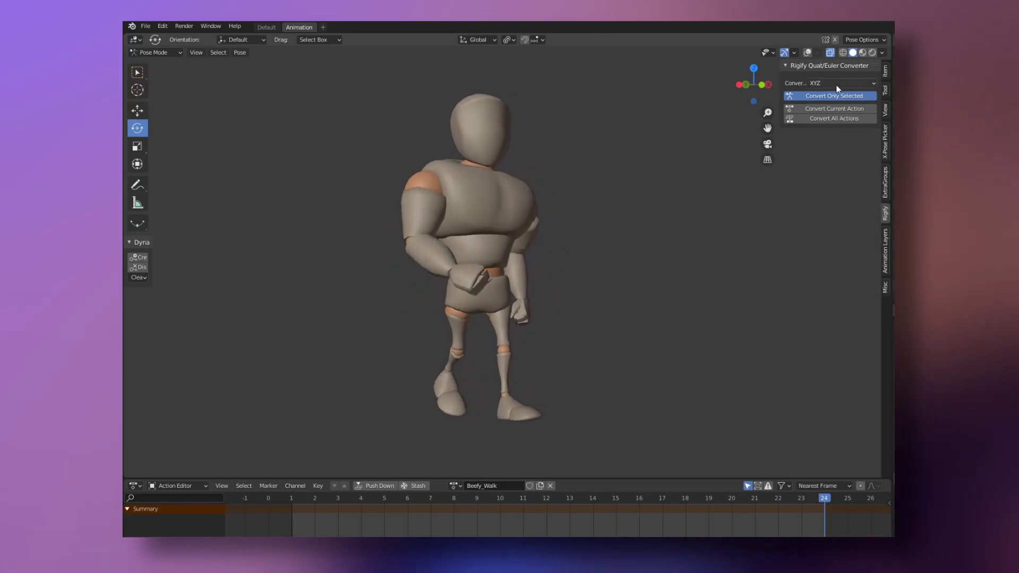
left_click(860, 69)
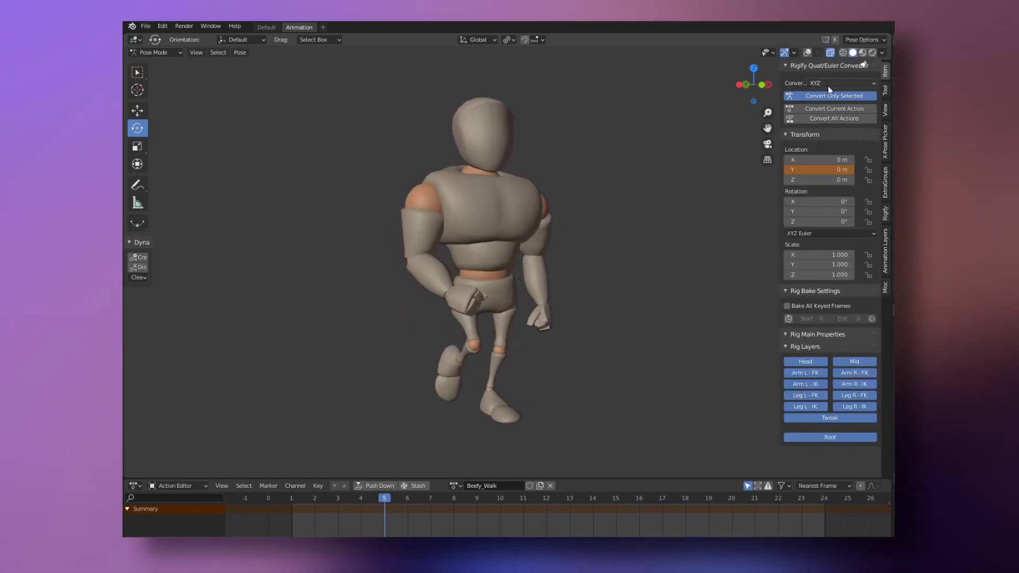
left_click_drag(827, 65, 822, 113)
left_click(800, 134)
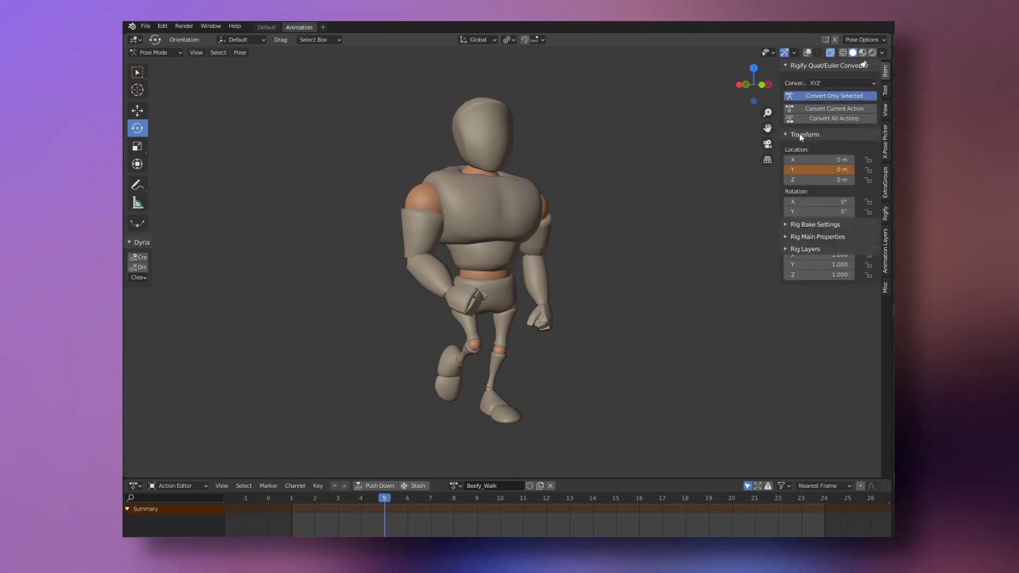
left_click_drag(872, 62, 873, 200)
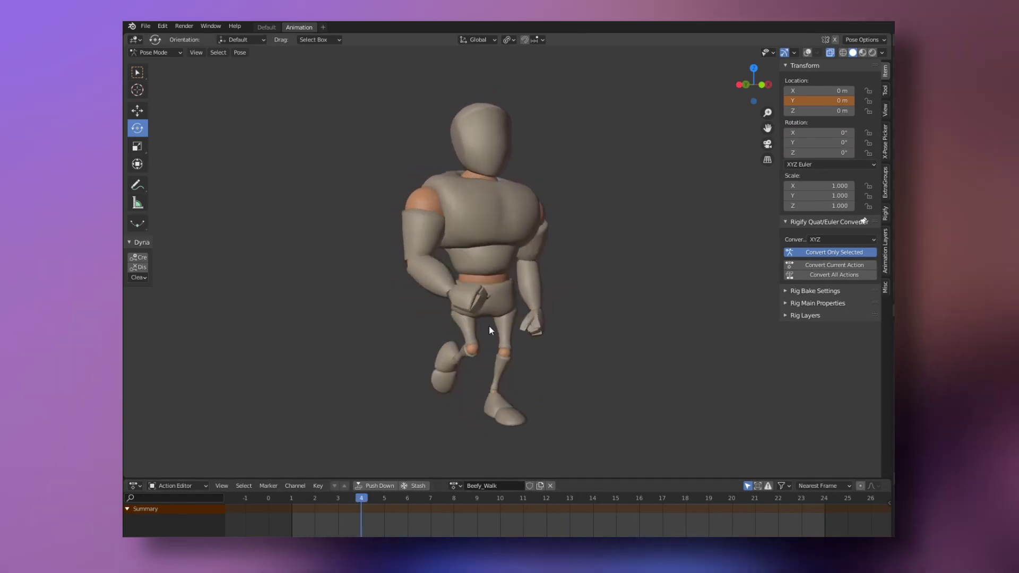
Show the rig overlays, select the torso control and stop the walk at frame 15.
key("shift+alt+z")
left_click(508, 273)
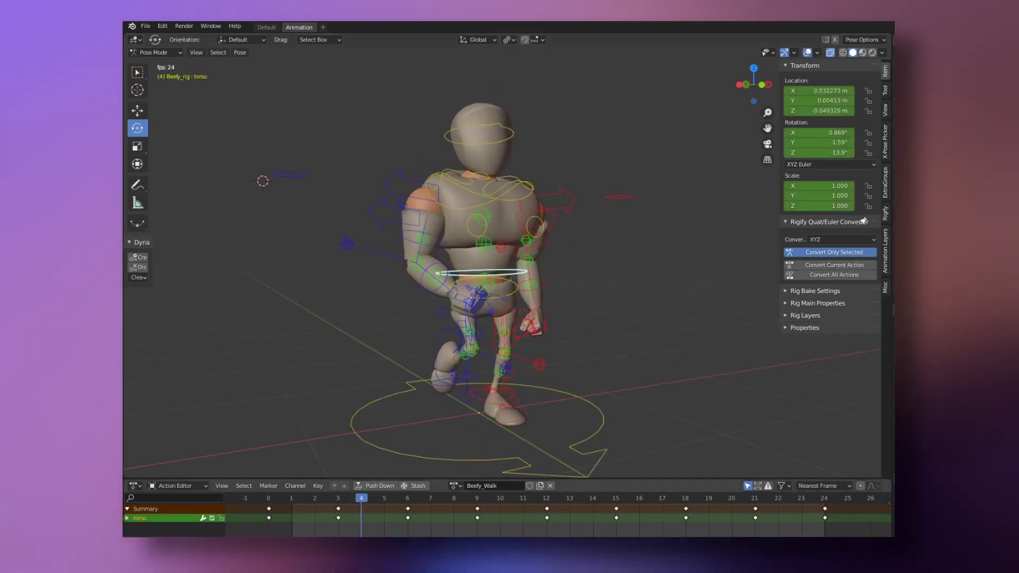
key("space")
left_click(617, 498)
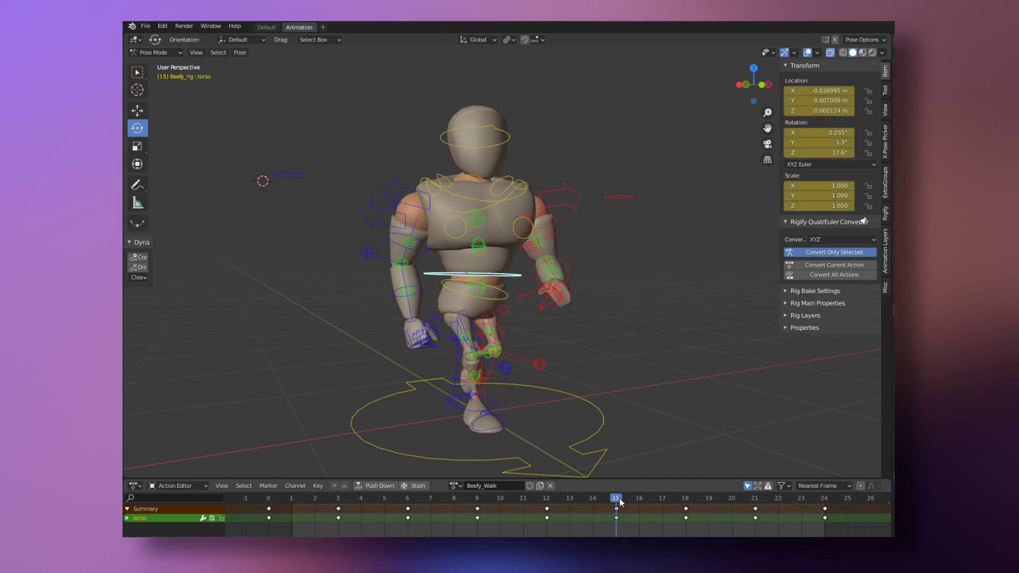
Convert the selected torso control's rotation order to ZYX in the current action and review the walk with overlays hidden.
left_click(821, 319)
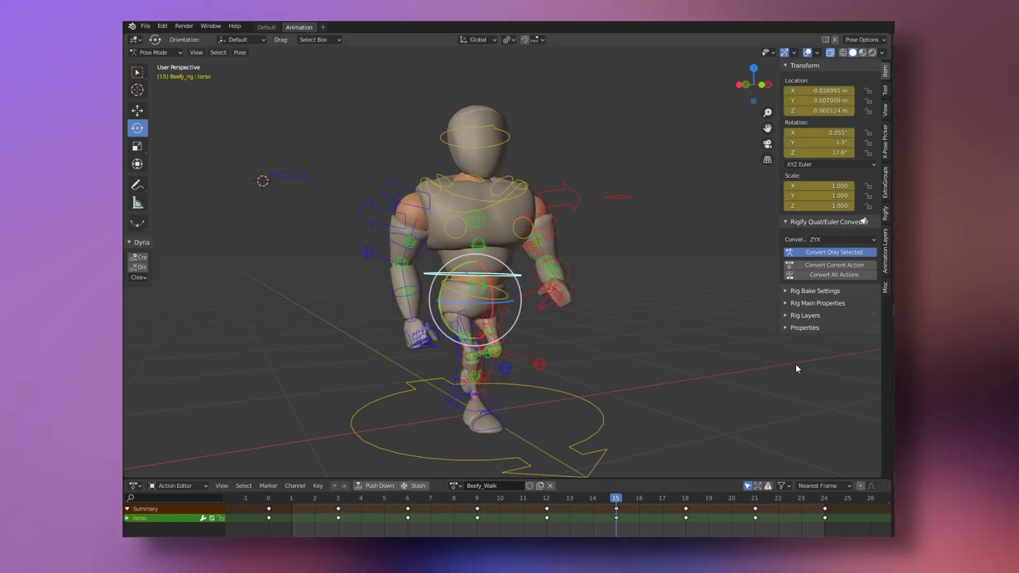
left_click(819, 267)
key("space")
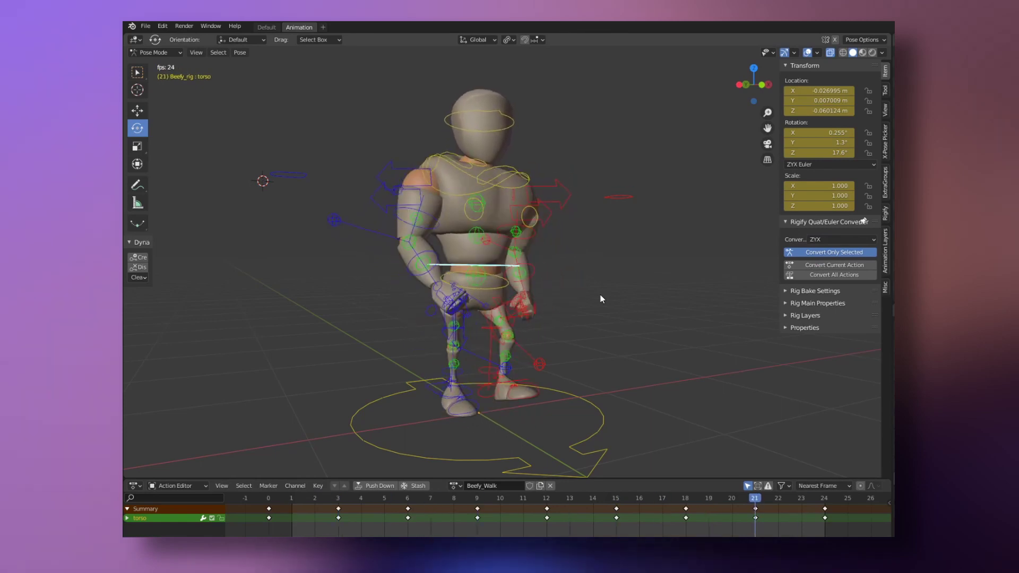
key("shift+alt+z")
key("space")
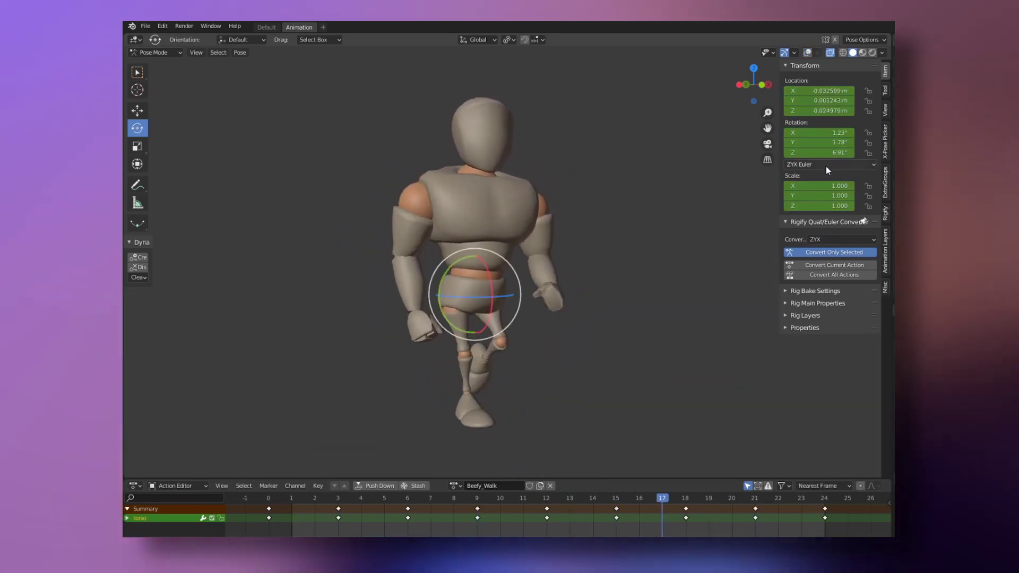
Convert the torso control's rotation order to YXZ in the current action at frame 18 and play the walk.
left_click(831, 239)
left_click(819, 285)
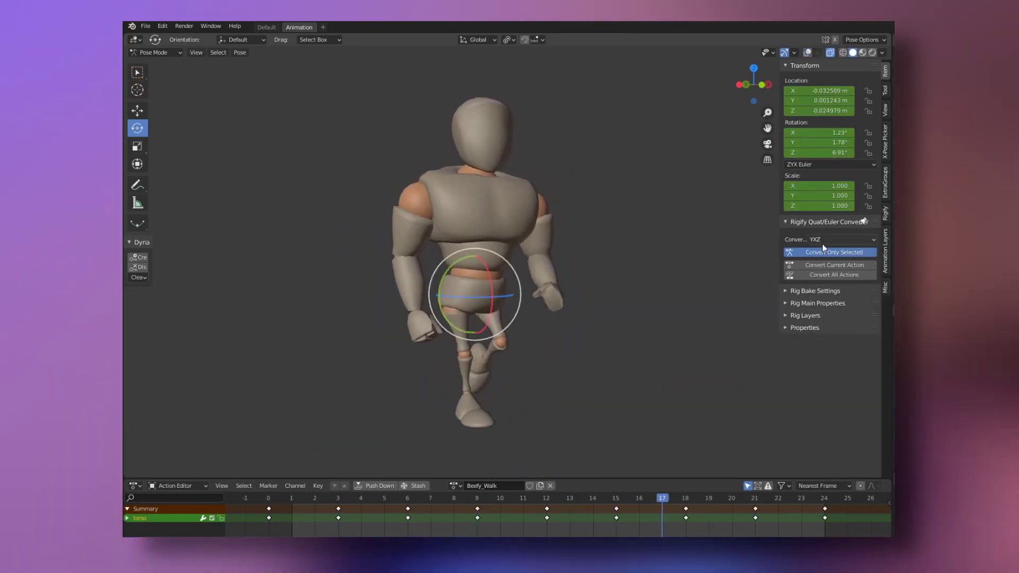
key("Right")
left_click(817, 264)
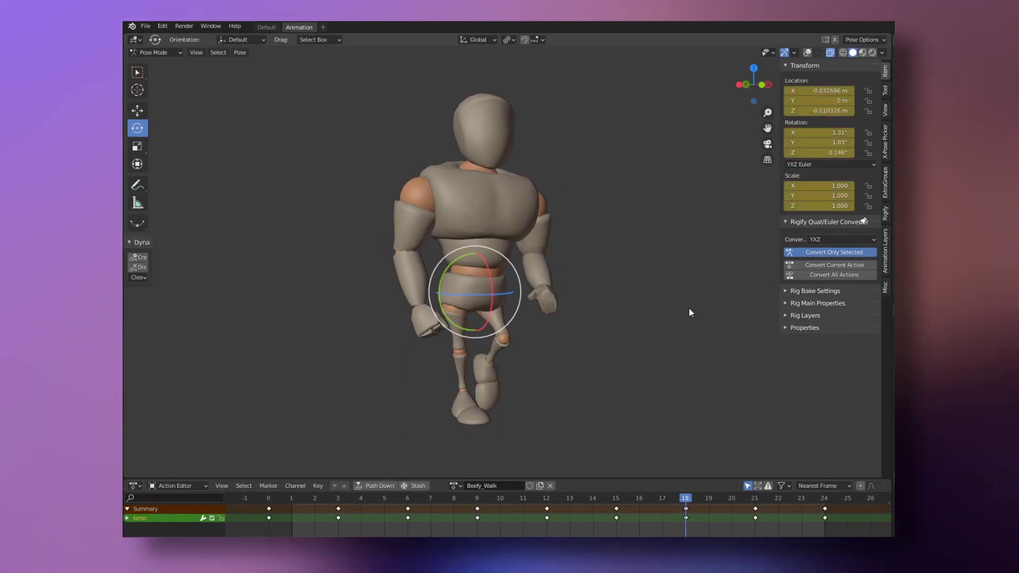
key("space")
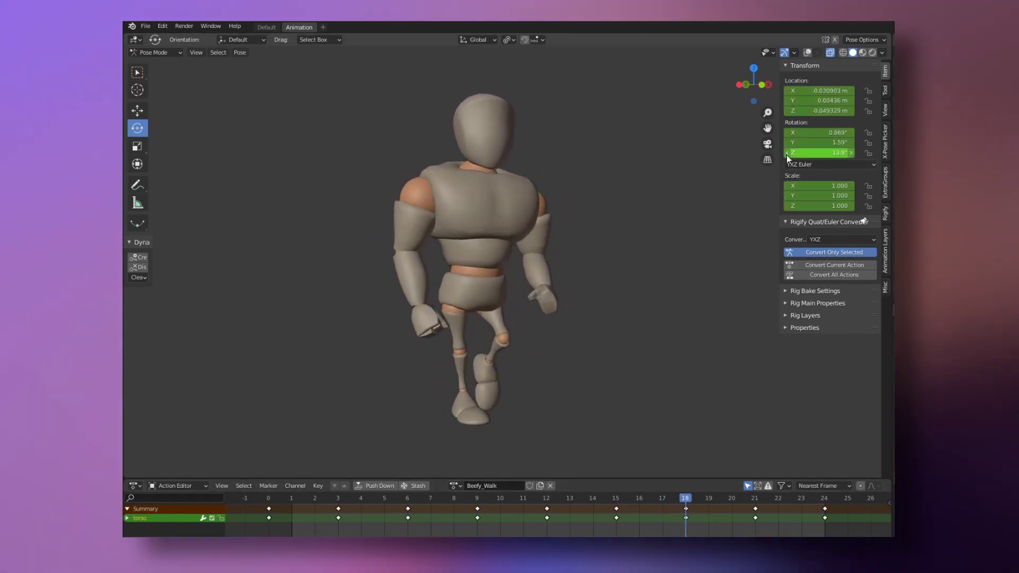